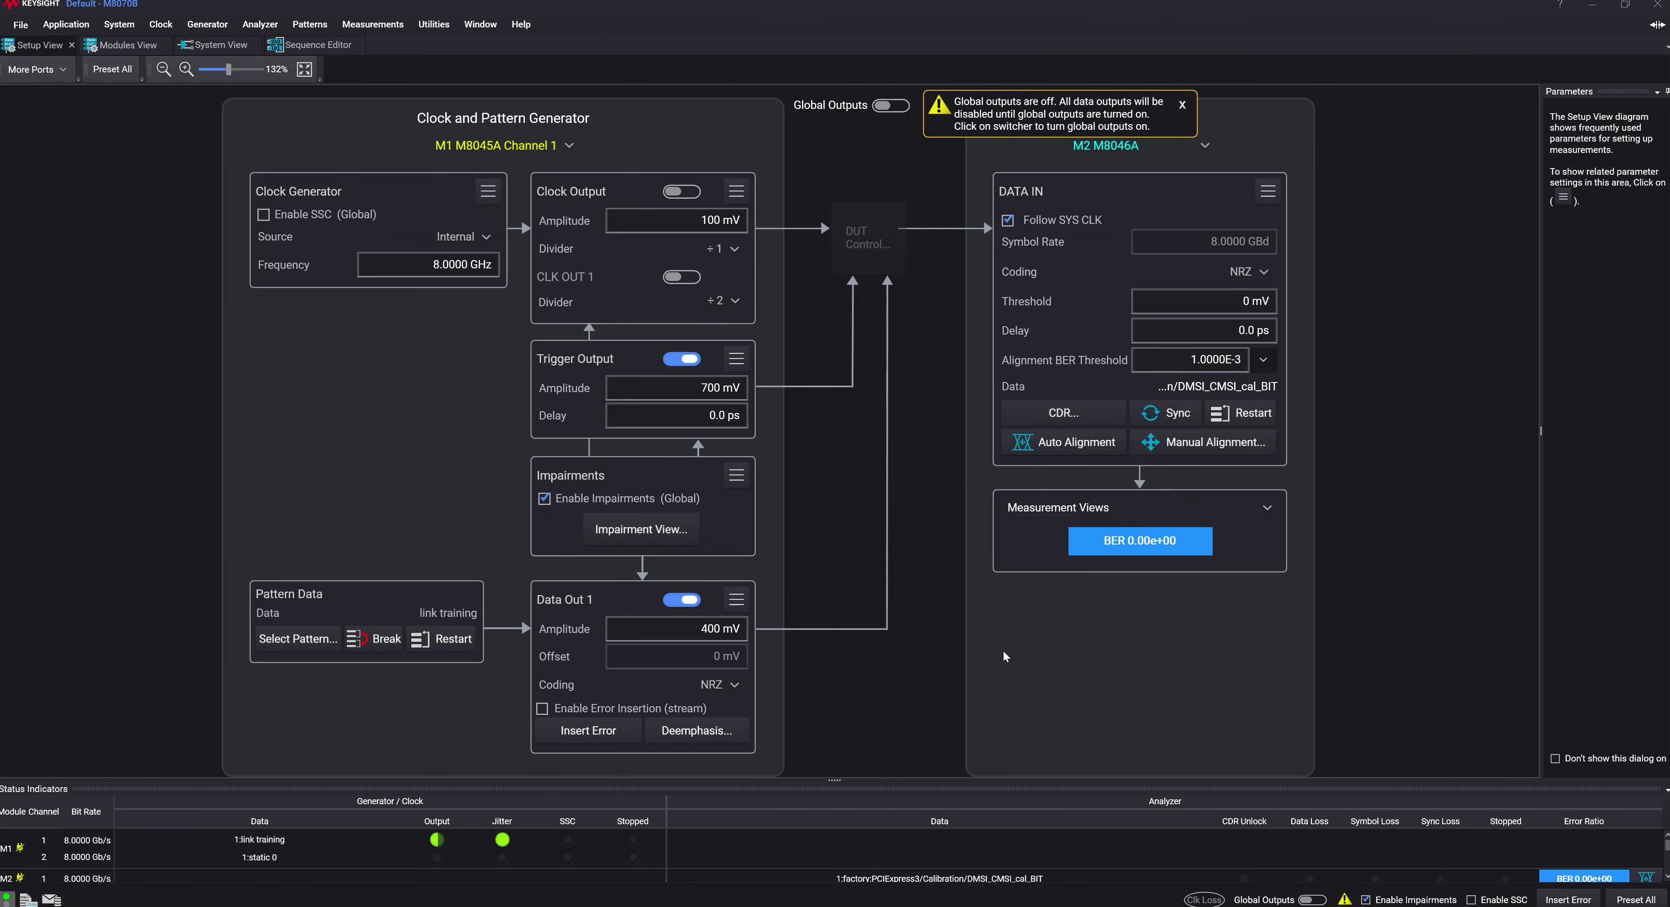
# In the Sequence Editor, open the pattern of generator block TestPatternPG in the pattern editor.
pyautogui.click(300, 46)
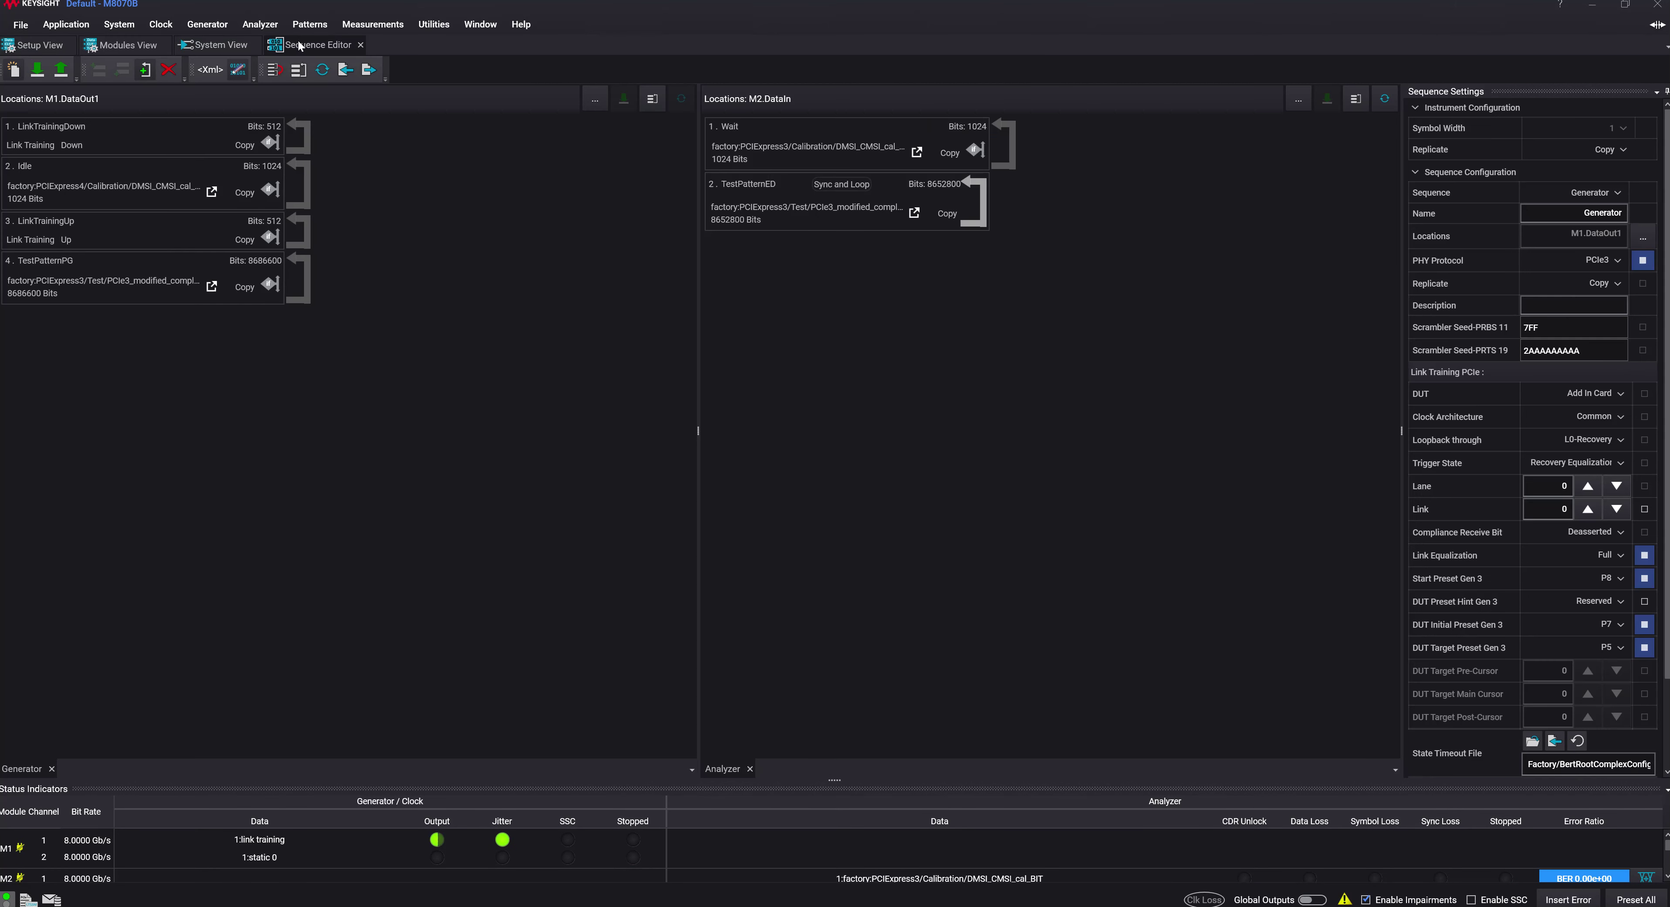
pyautogui.doubleClick(107, 294)
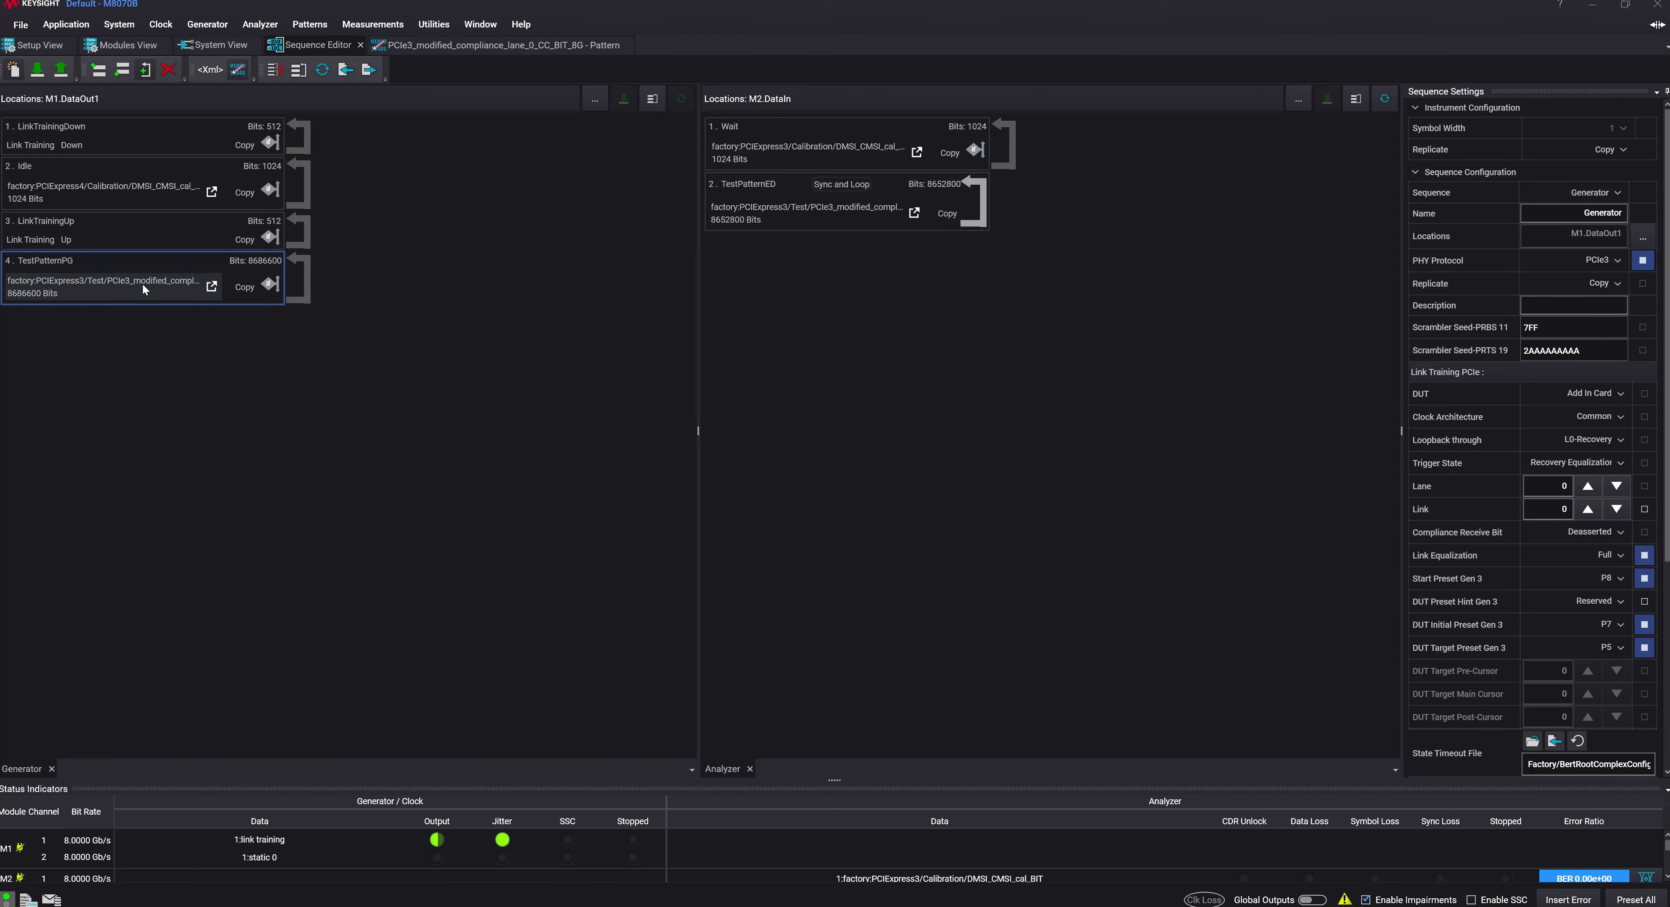
pyautogui.doubleClick(142, 283)
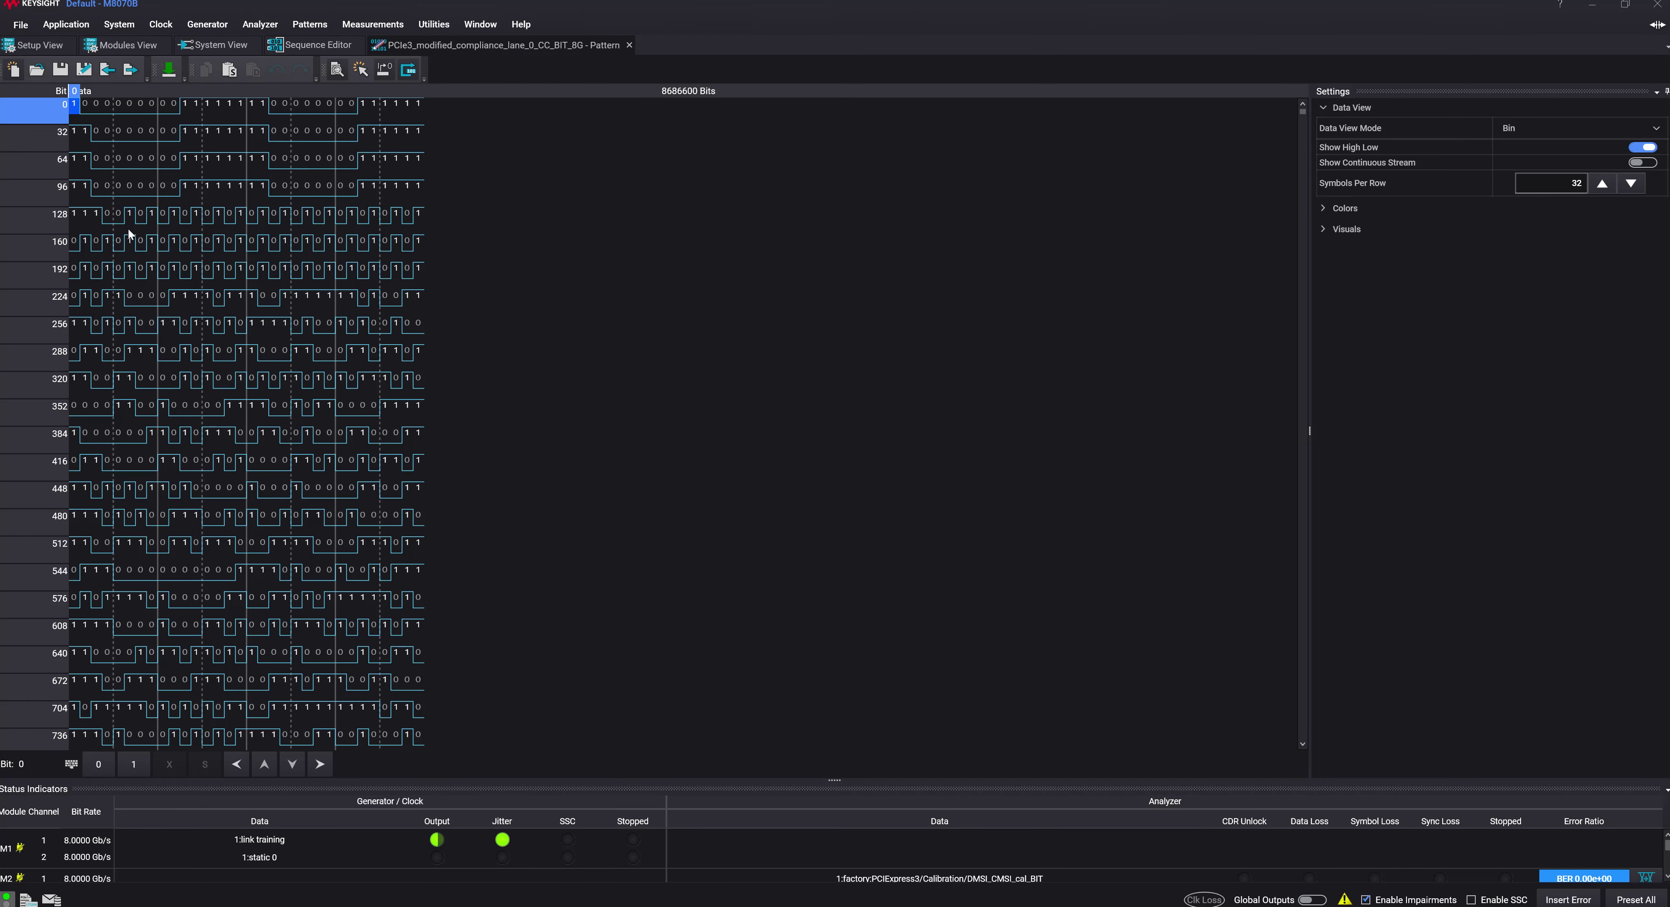
# Set pattern bits 0 to 255 to all zeros and bits 256 to 511 to all ones.
pyautogui.moveTo(1302, 110)
pyautogui.mouseDown()
pyautogui.moveTo(1304, 300)
pyautogui.moveTo(1294, 86)
pyautogui.mouseUp()
pyautogui.moveTo(98, 106); pyautogui.dragTo(425, 299)
pyautogui.press('0')
pyautogui.moveTo(78, 321); pyautogui.dragTo(415, 515)
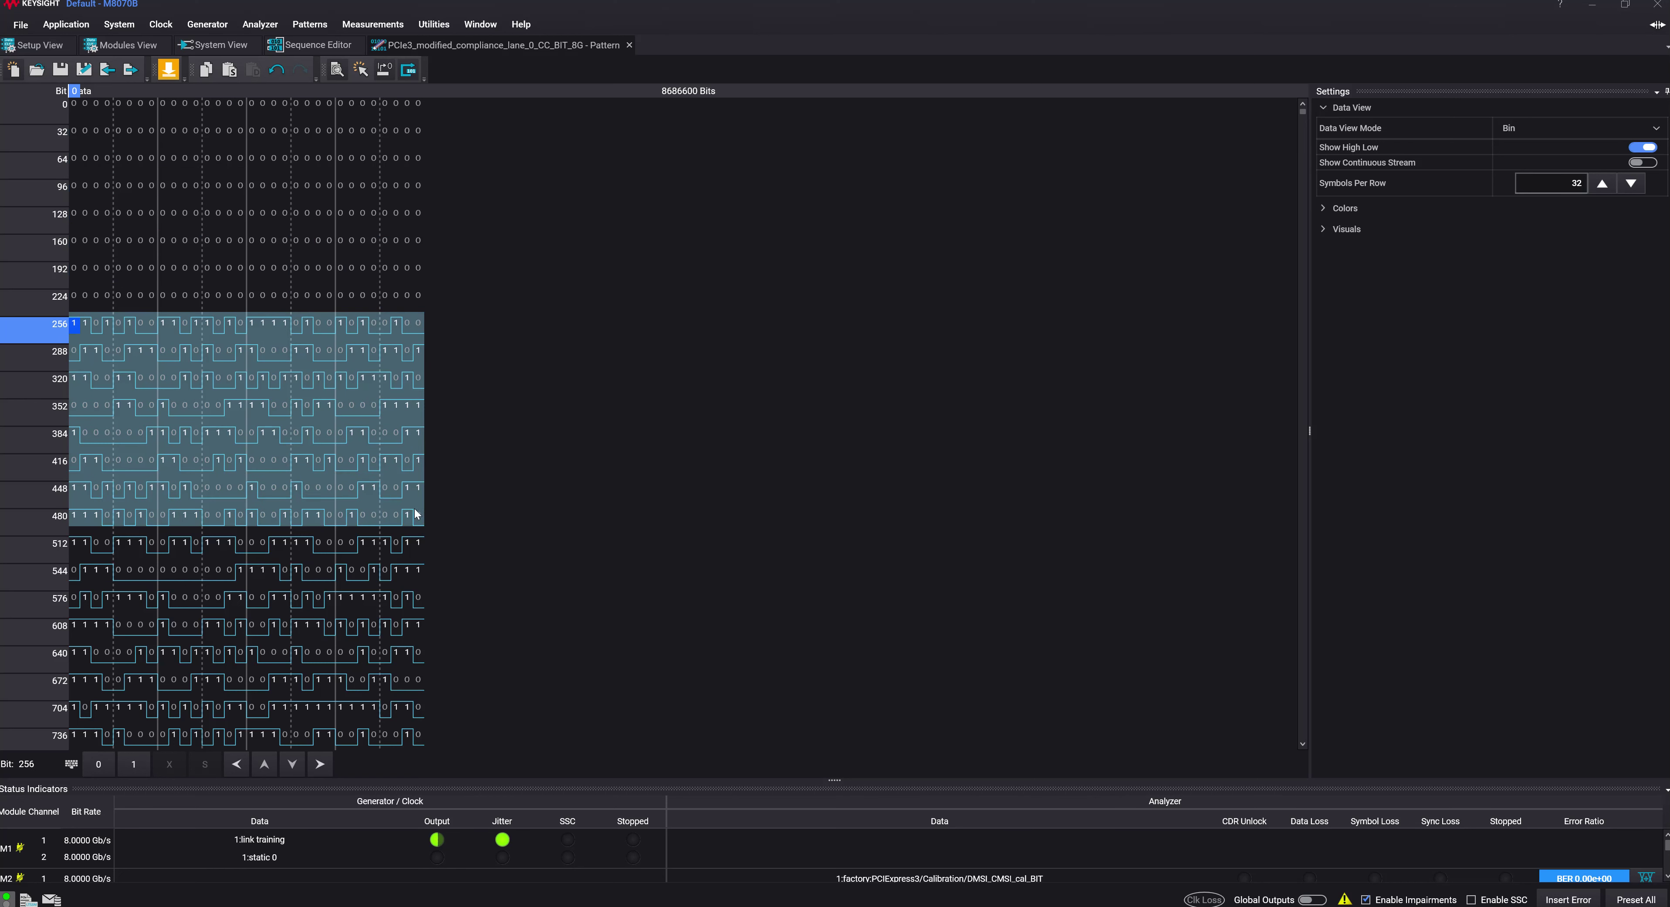
pyautogui.press('1')
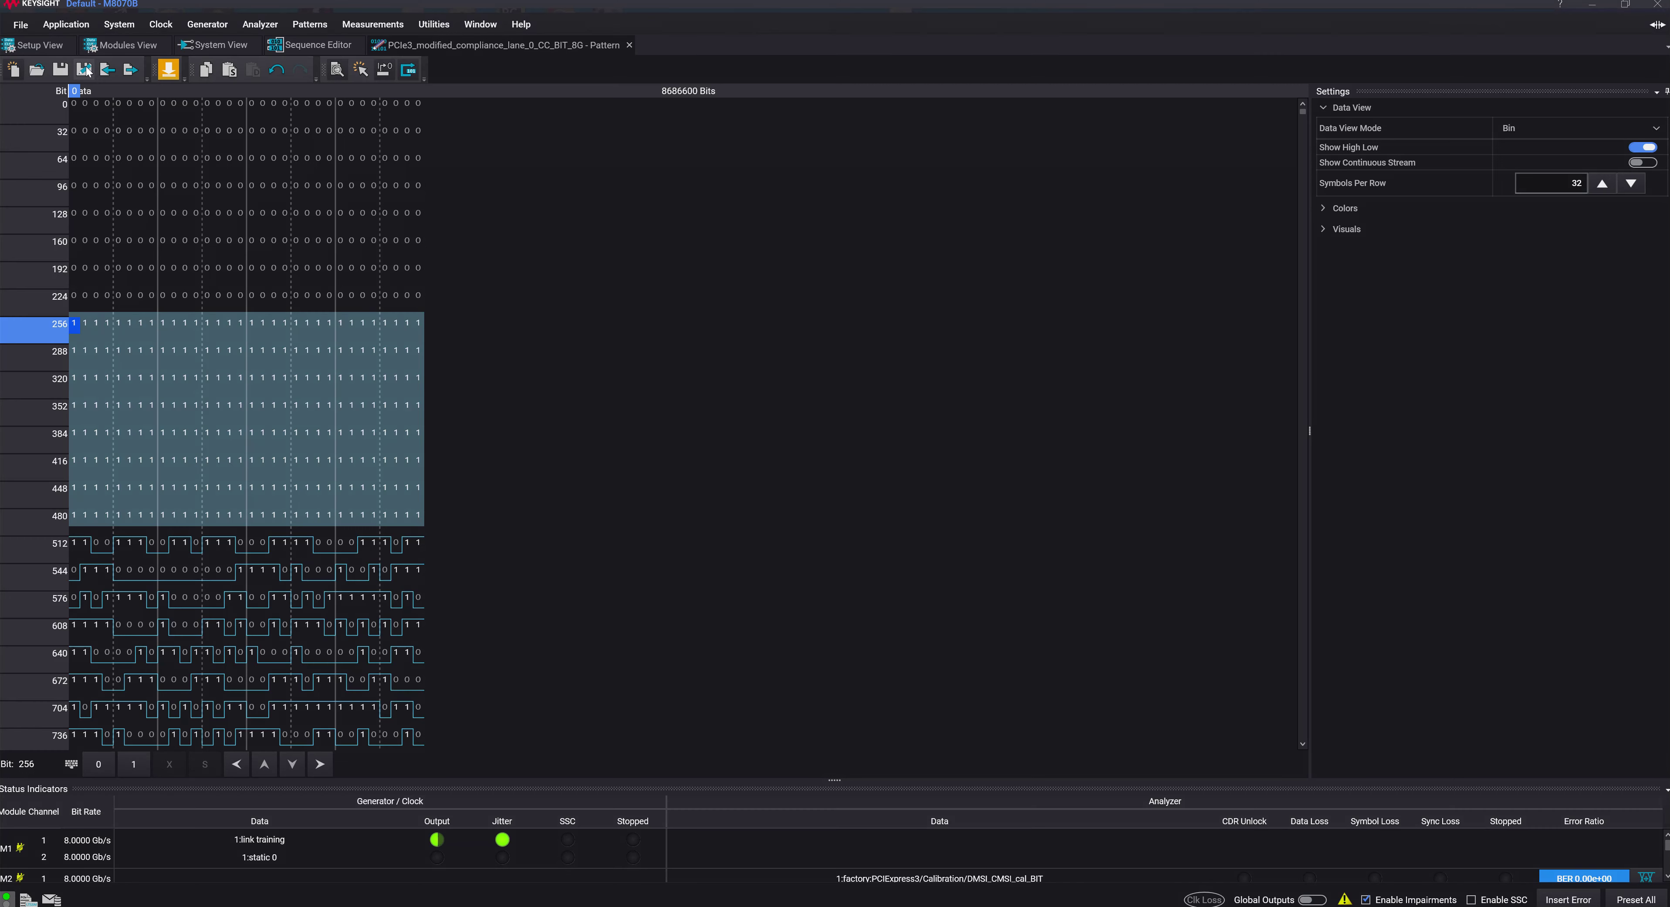
# Set up a save of the pattern that does not copy the opened one, with a bit range from 0 to 511.
pyautogui.click(84, 69)
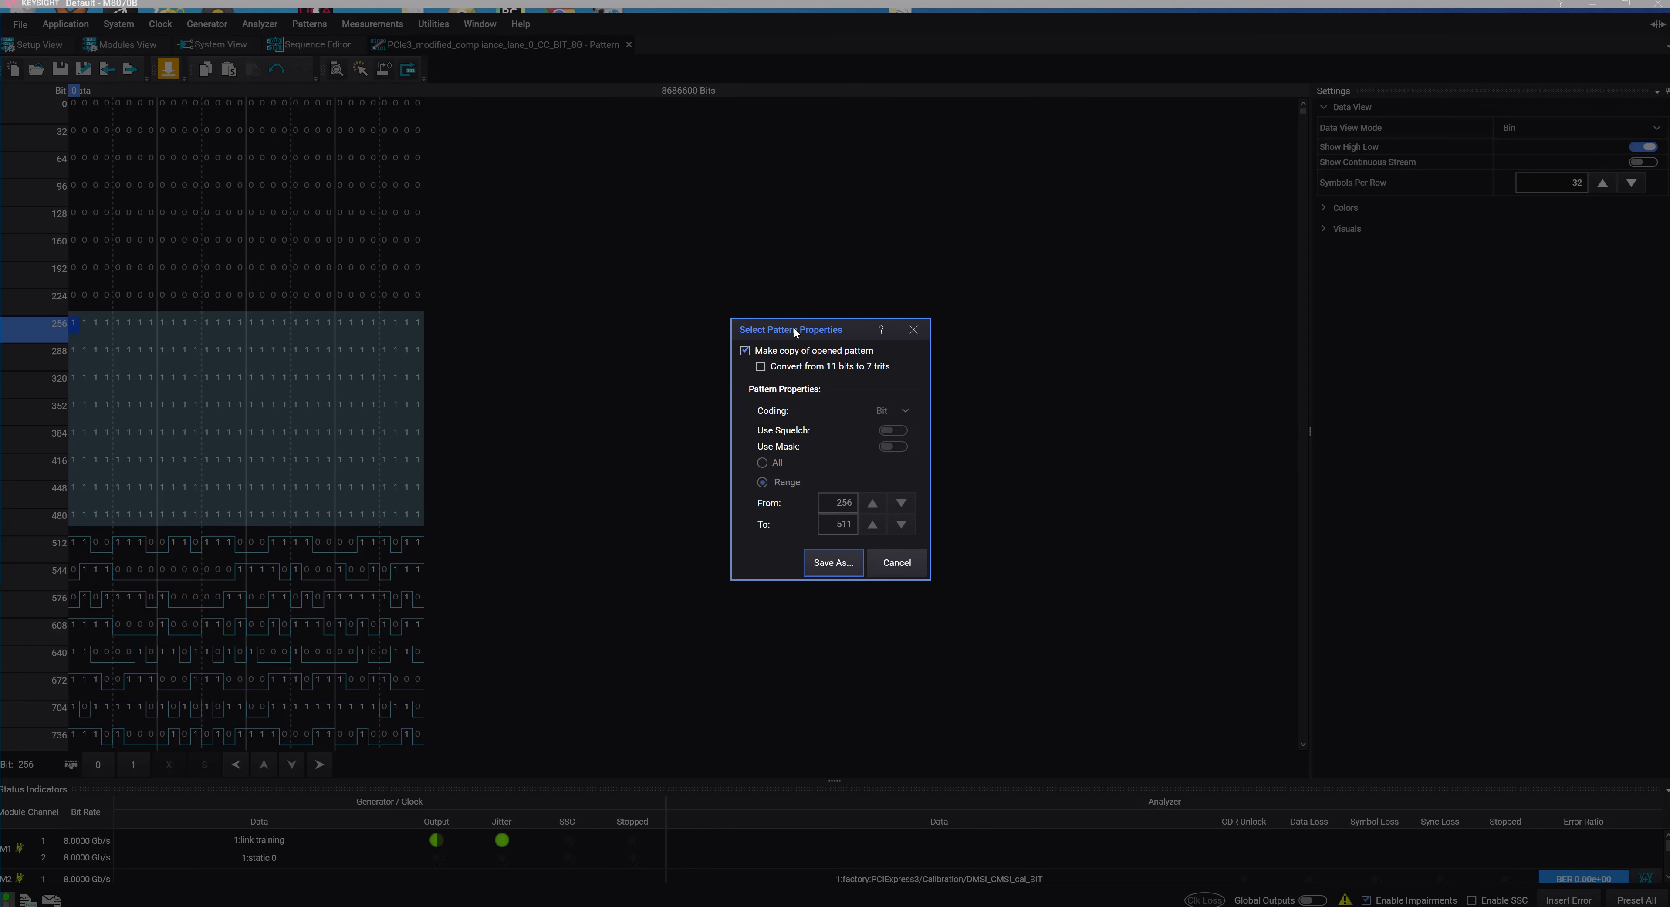
pyautogui.click(753, 351)
pyautogui.doubleClick(855, 501)
pyautogui.write('0')
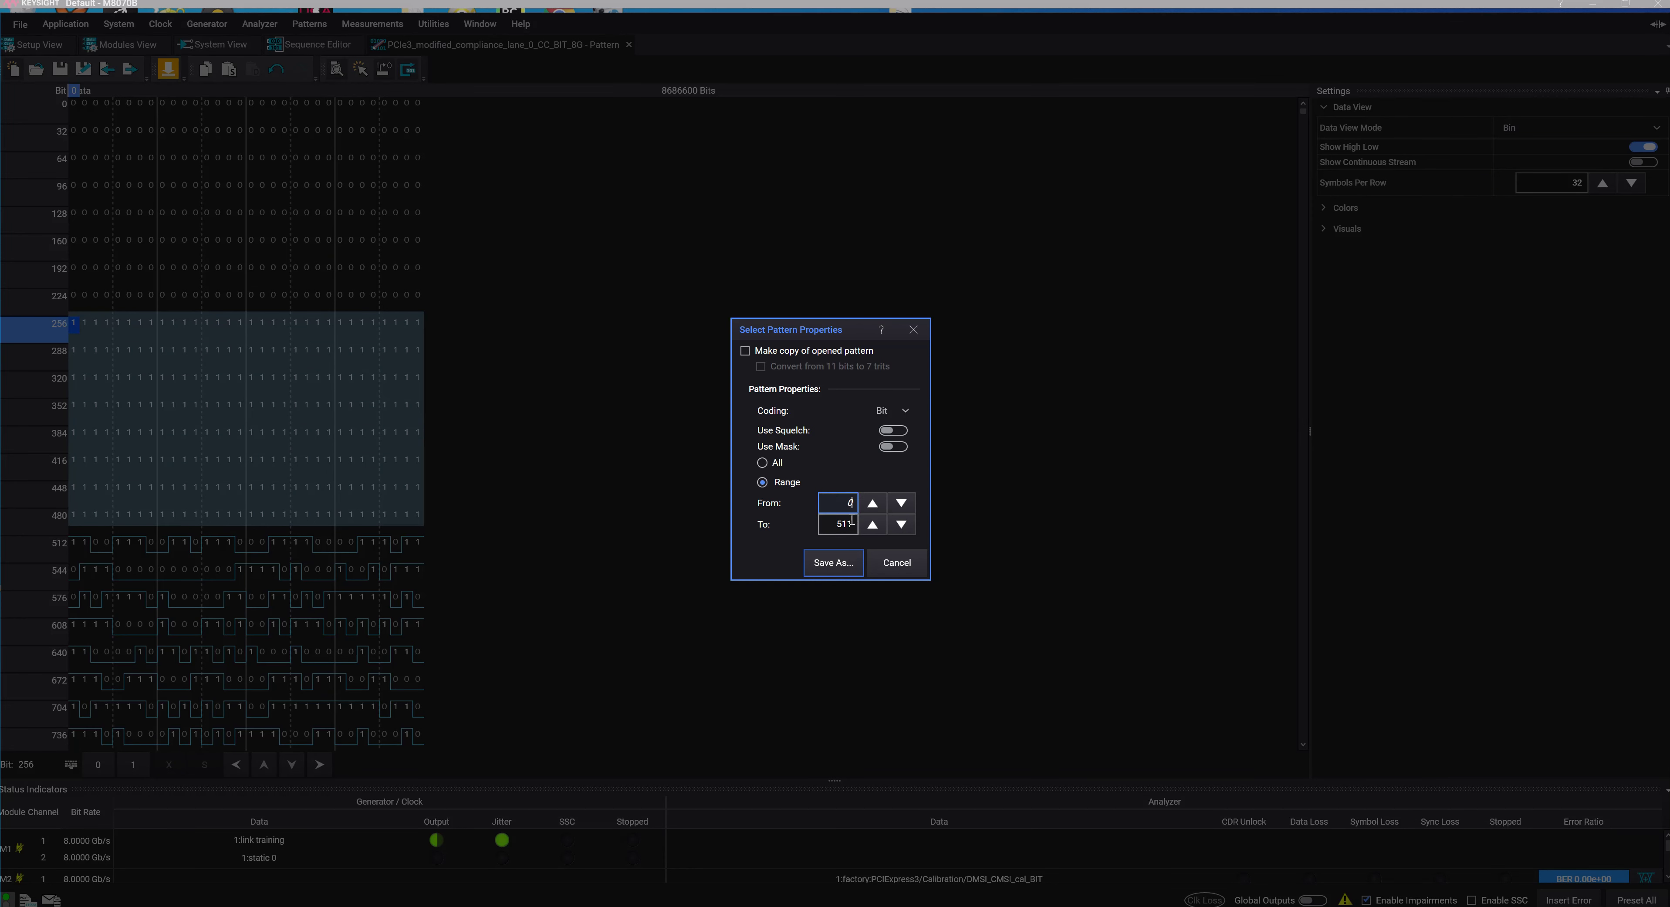
# Save the selected bit range as a shared pattern named pattern511.
pyautogui.click(842, 562)
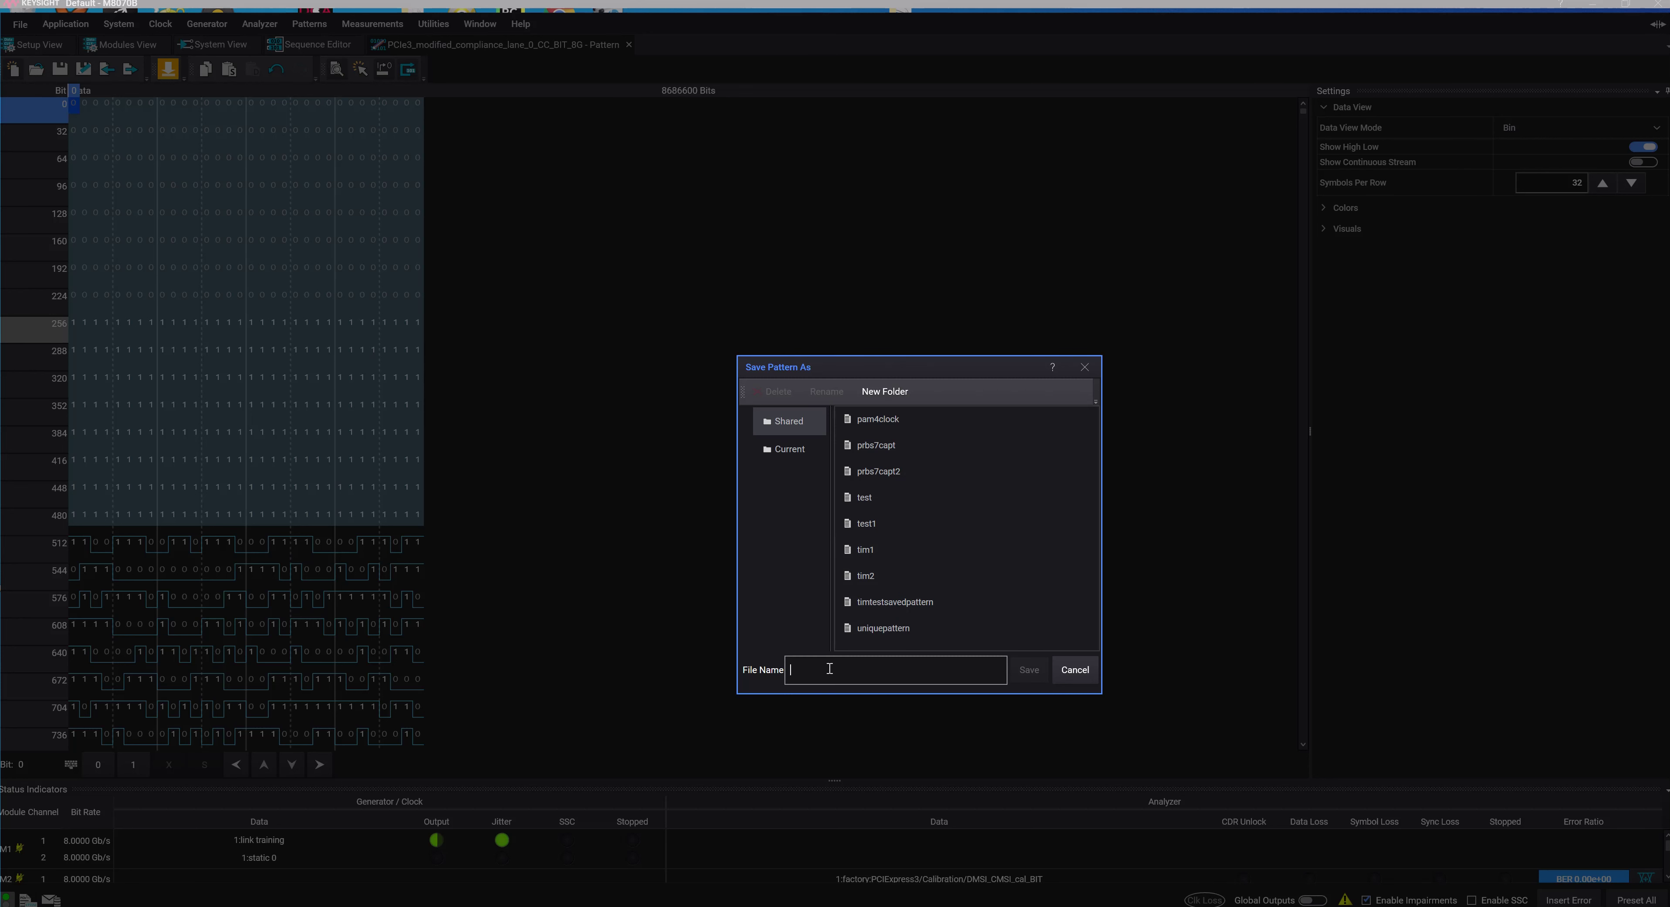
pyautogui.write('5')
pyautogui.press('BackSpace')
pyautogui.press('BackSpace')
pyautogui.write('pattern')
pyautogui.write('511')
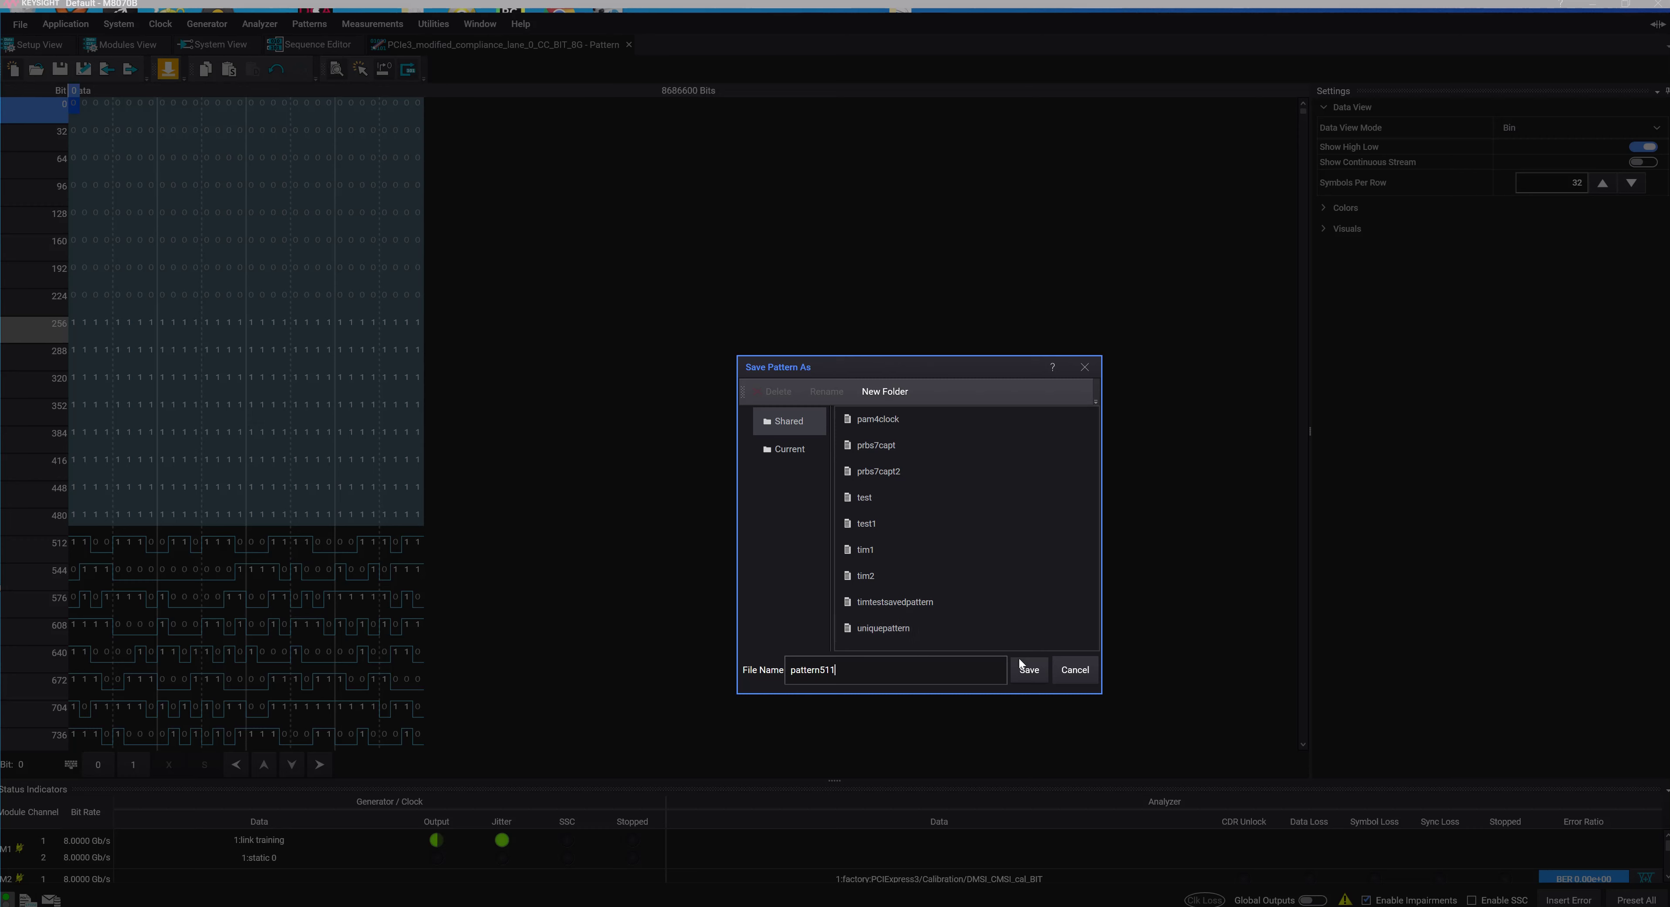
pyautogui.click(1027, 669)
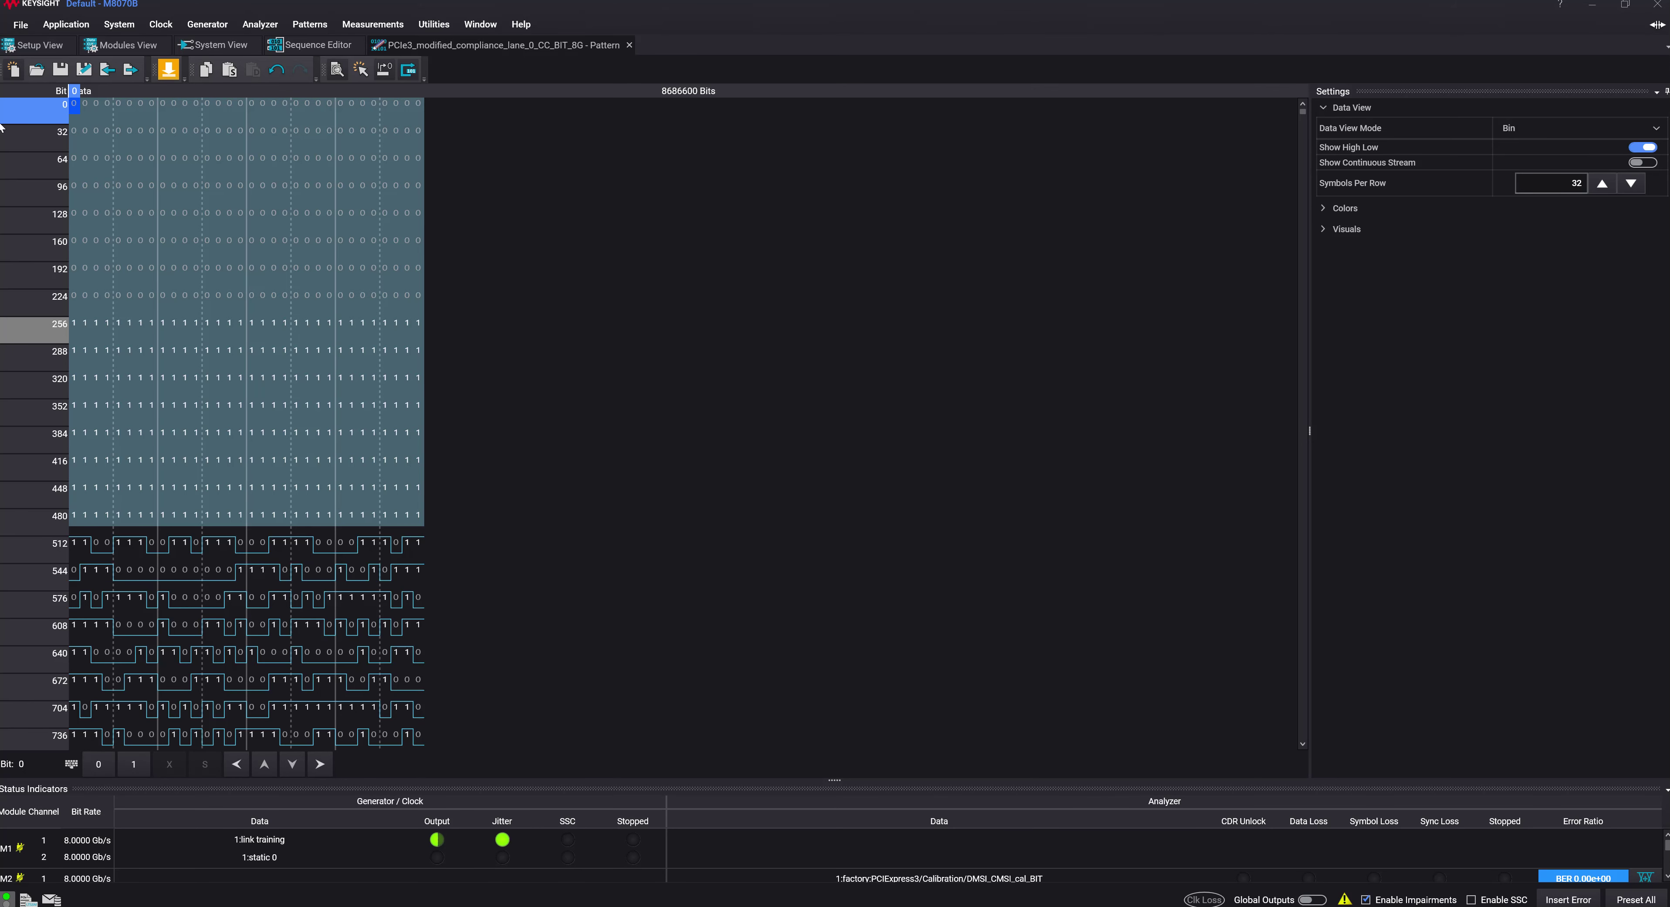
pyautogui.click(34, 68)
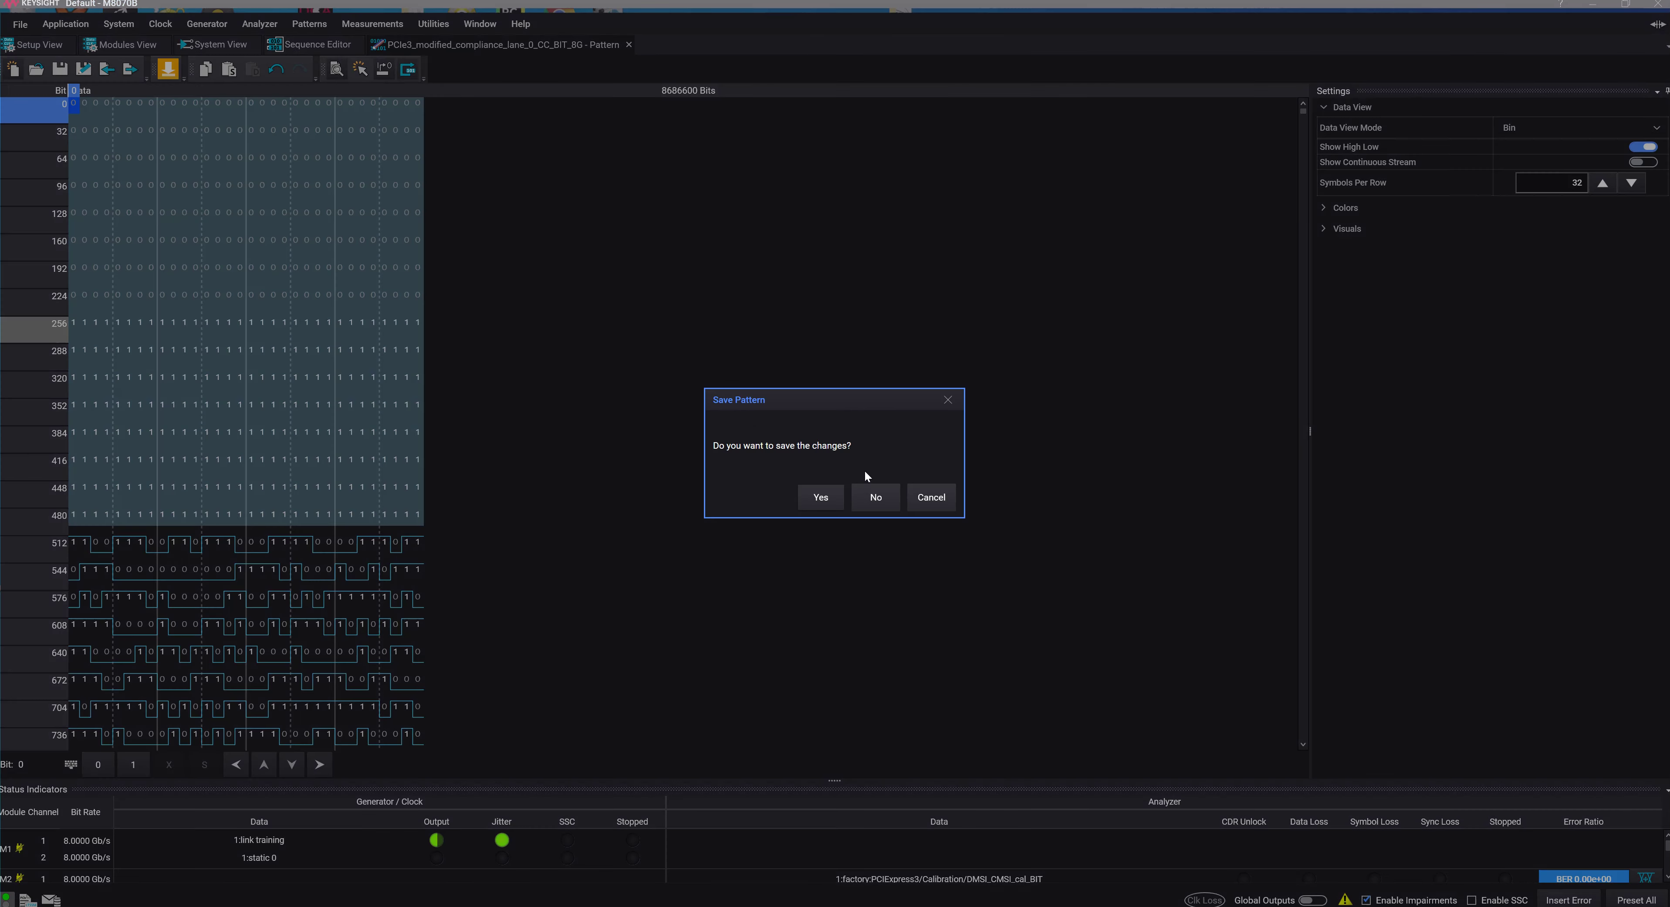
pyautogui.click(833, 502)
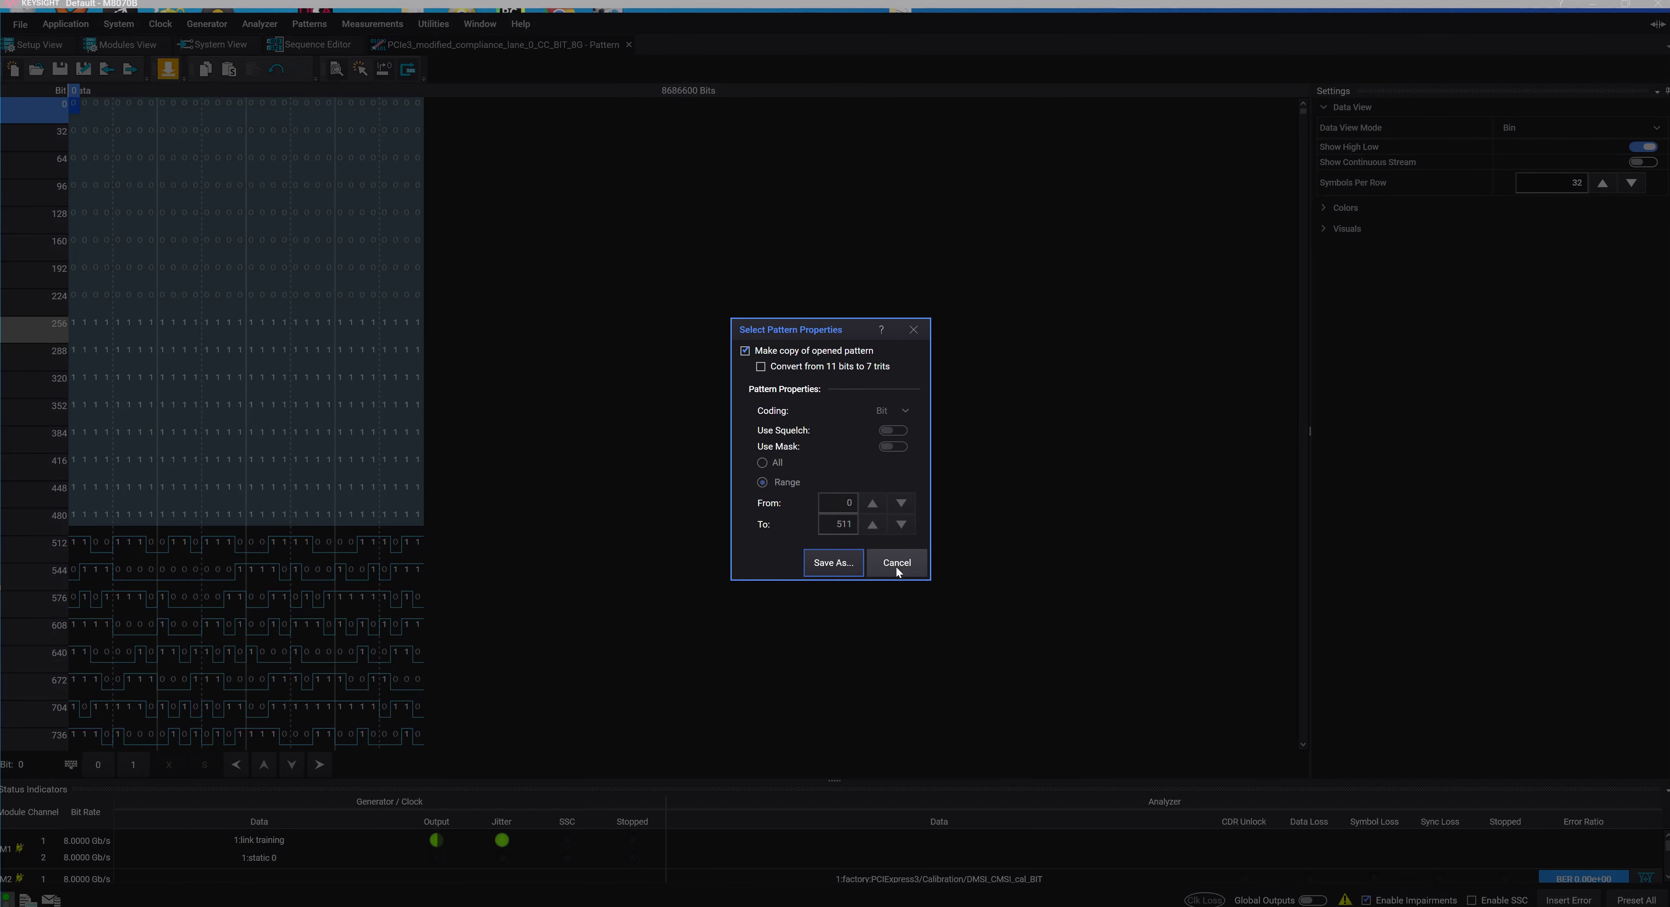
pyautogui.click(896, 562)
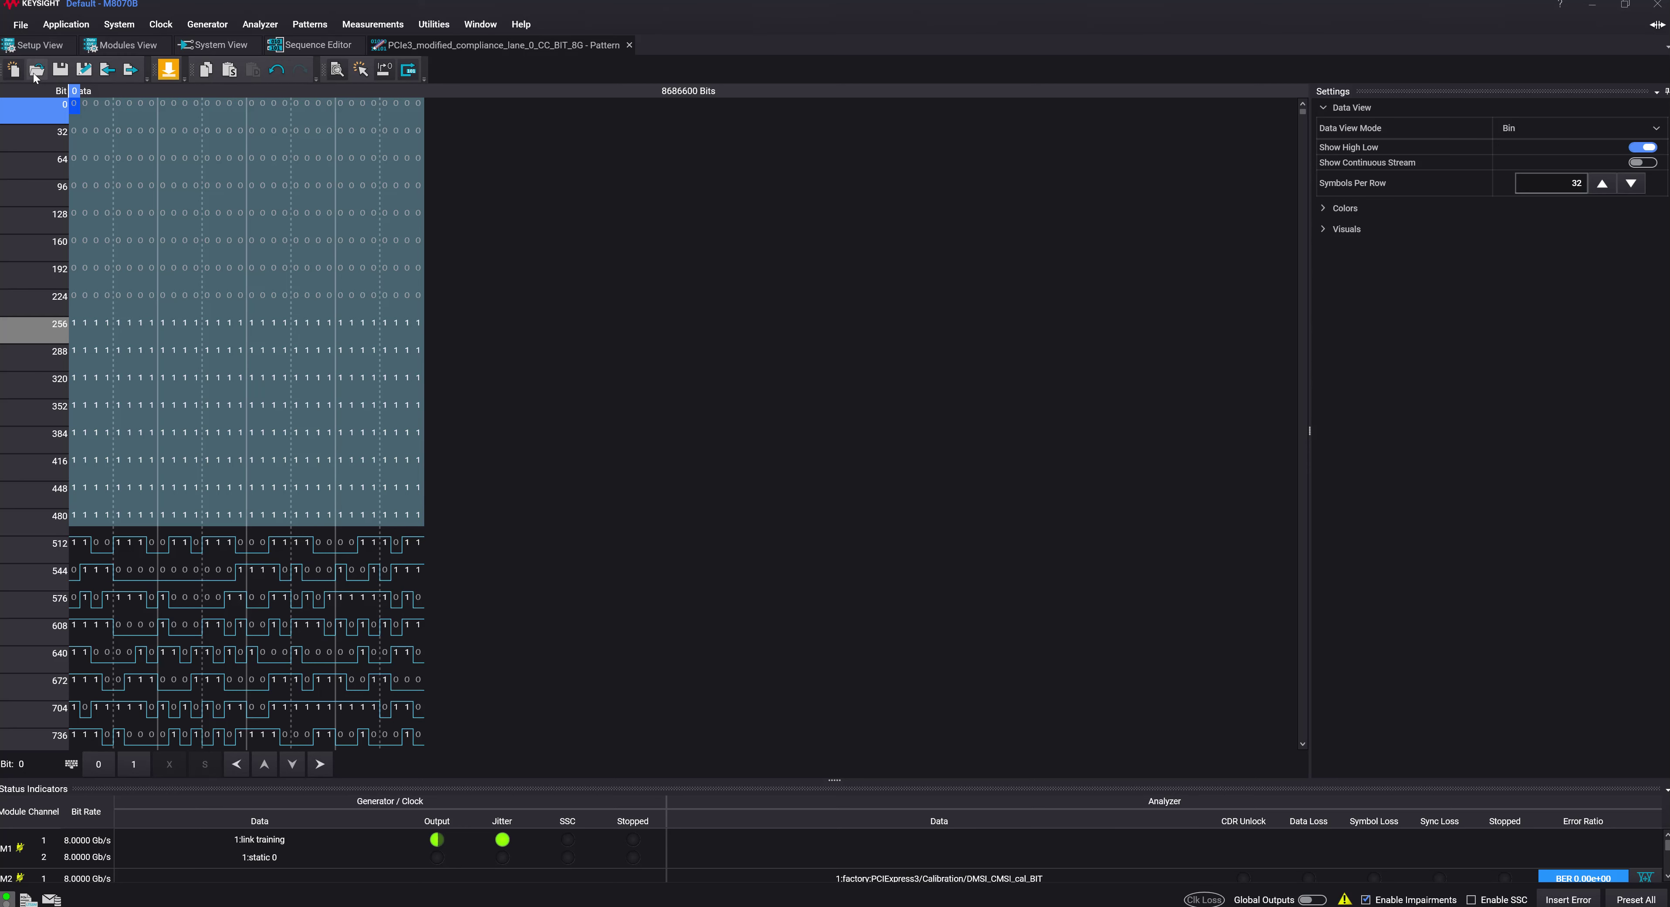
# Open the shared pattern511 in the pattern editor, discarding the unsaved changes to the factory pattern.
pyautogui.click(36, 72)
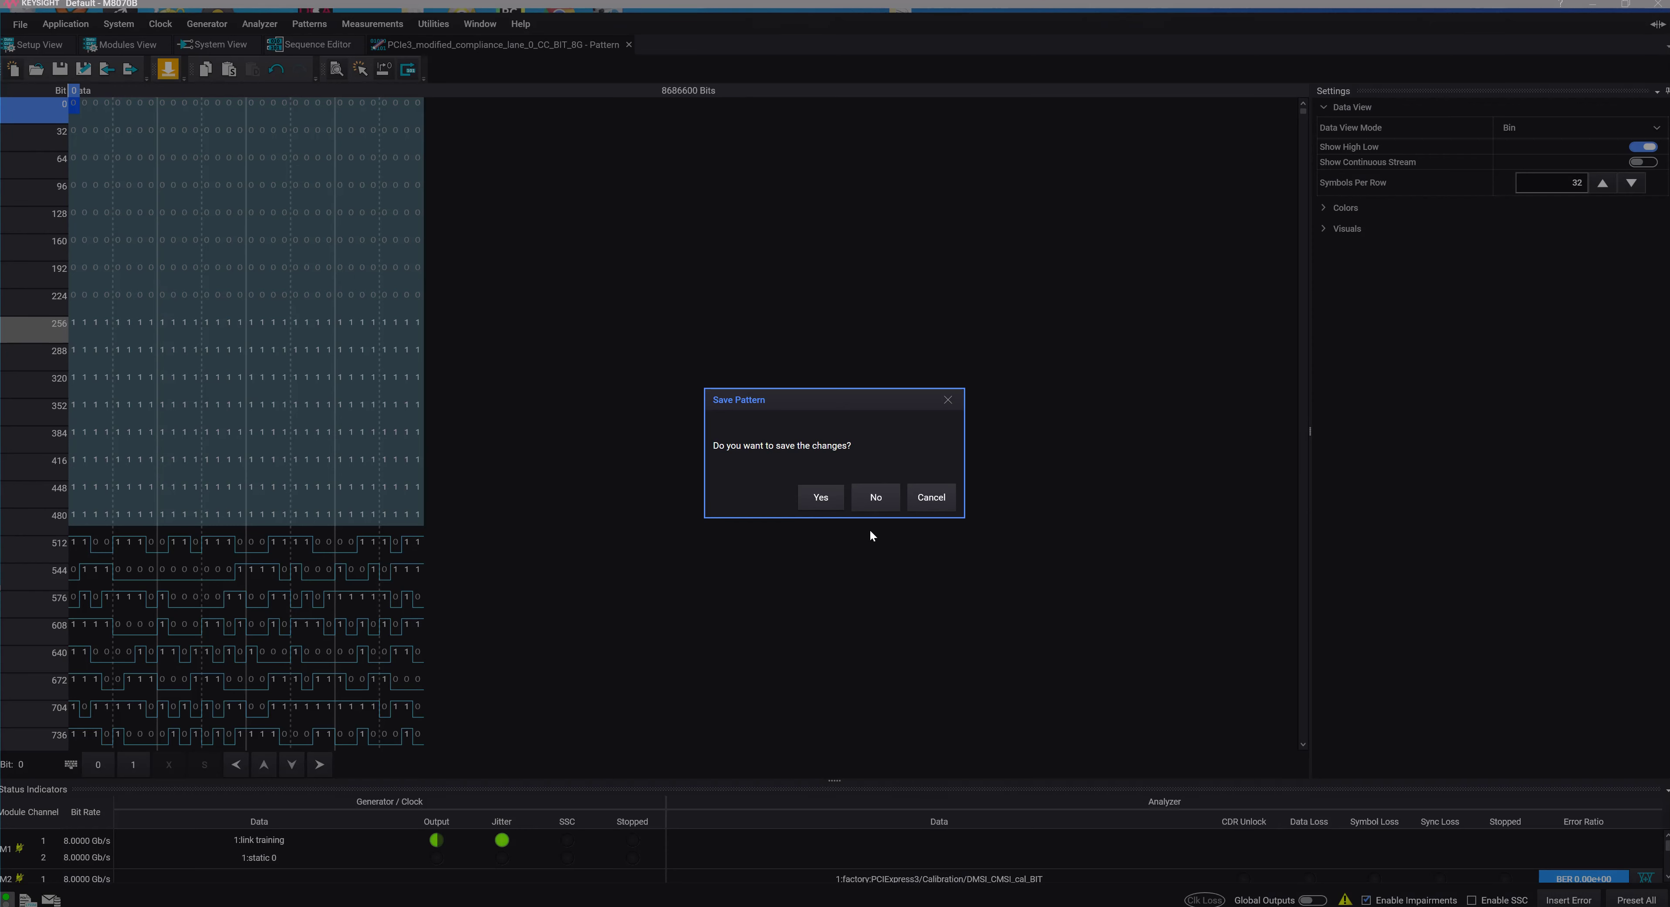
pyautogui.click(875, 501)
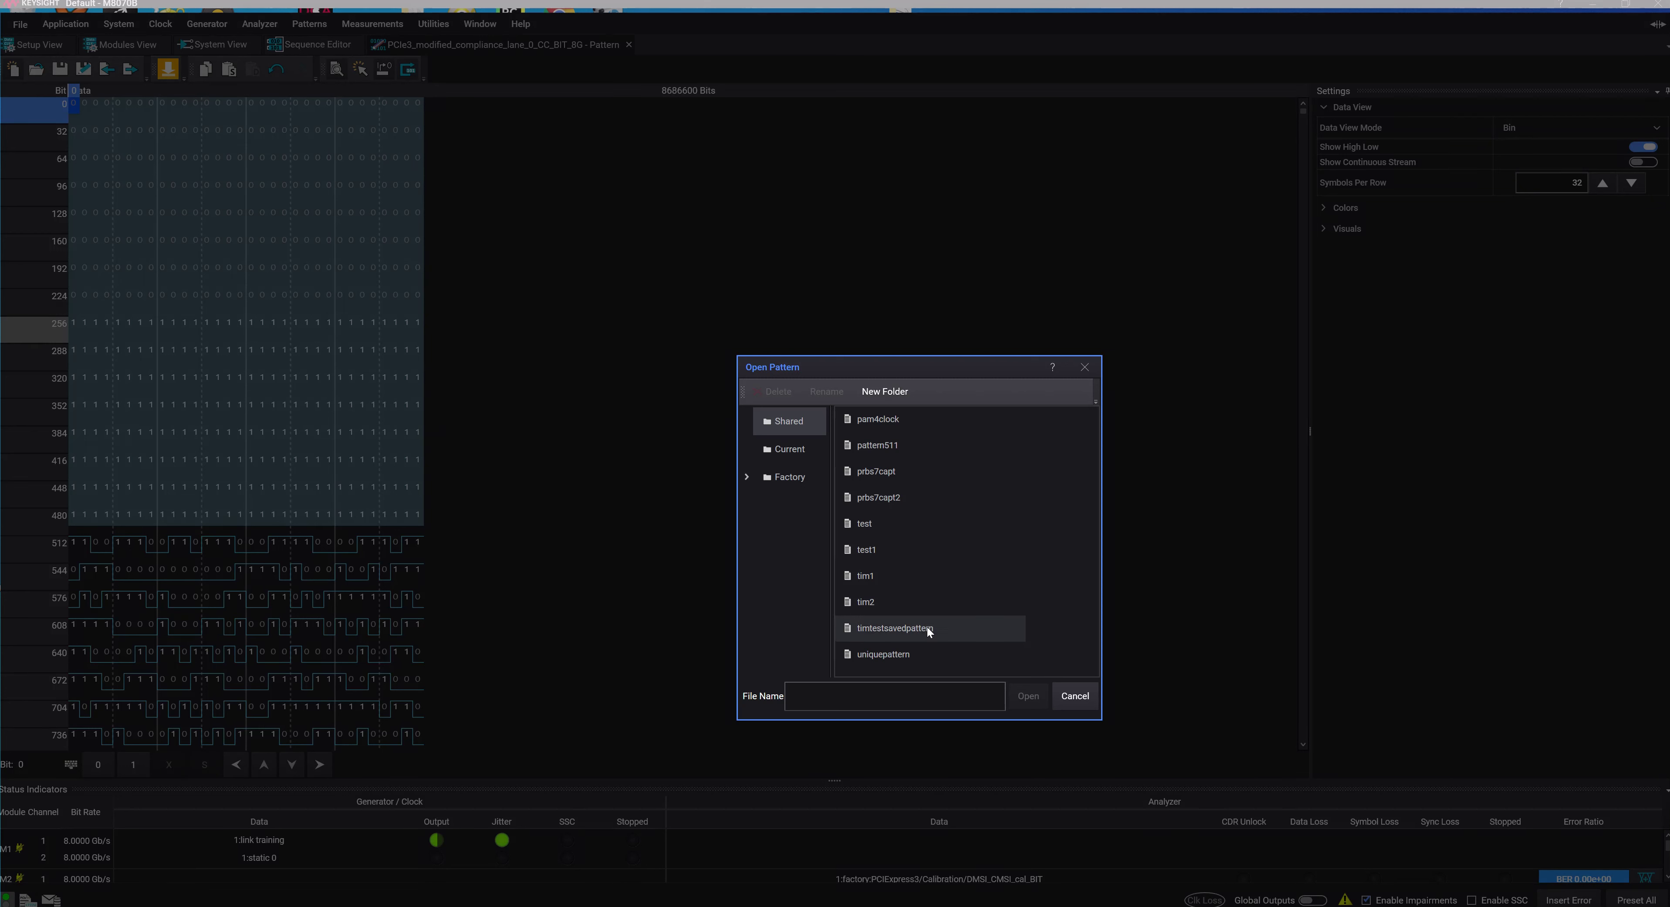
pyautogui.click(886, 445)
pyautogui.click(1028, 696)
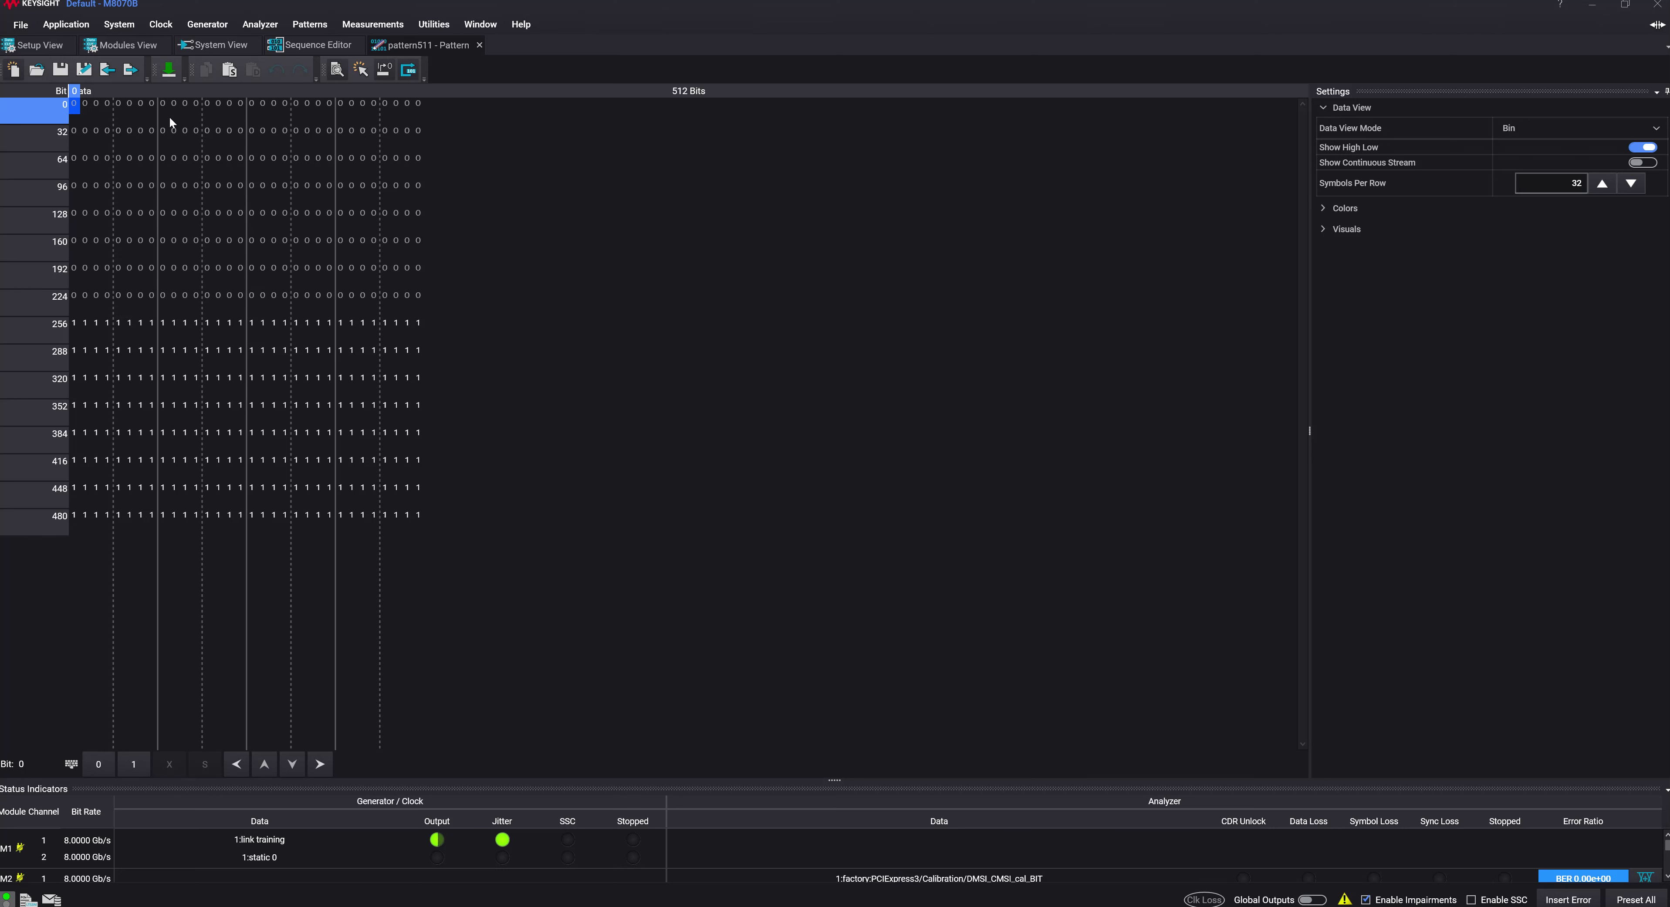
# In the Sequence Editor, select generator block TestPatternPG and view its assigned factory pattern.
pyautogui.click(311, 45)
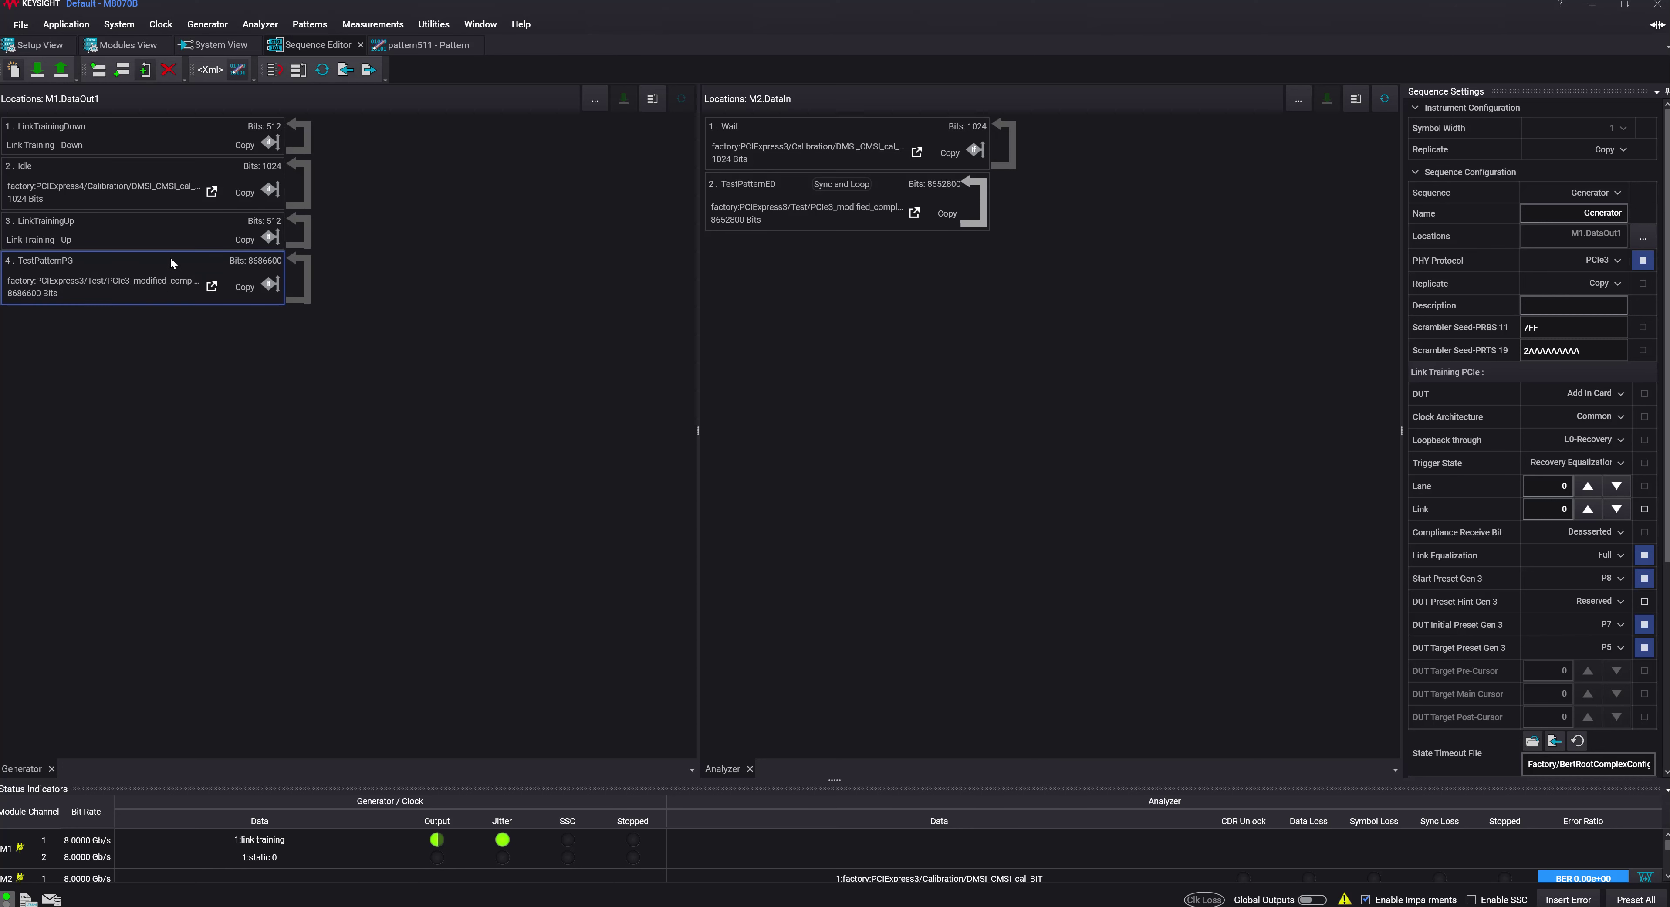
pyautogui.click(170, 224)
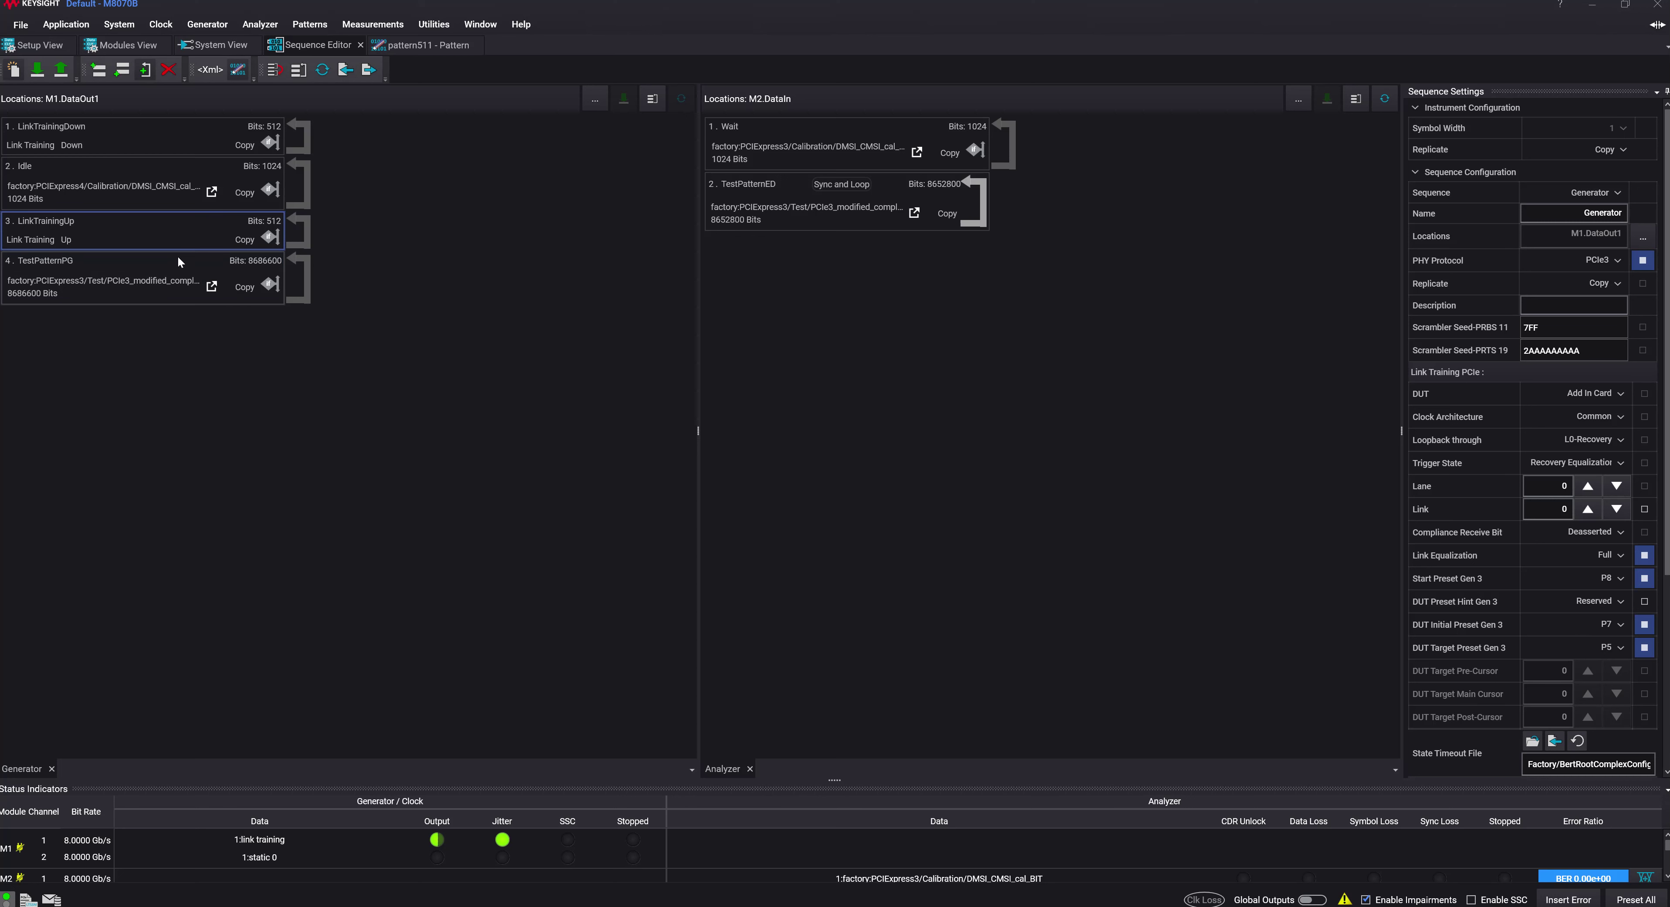
pyautogui.click(177, 259)
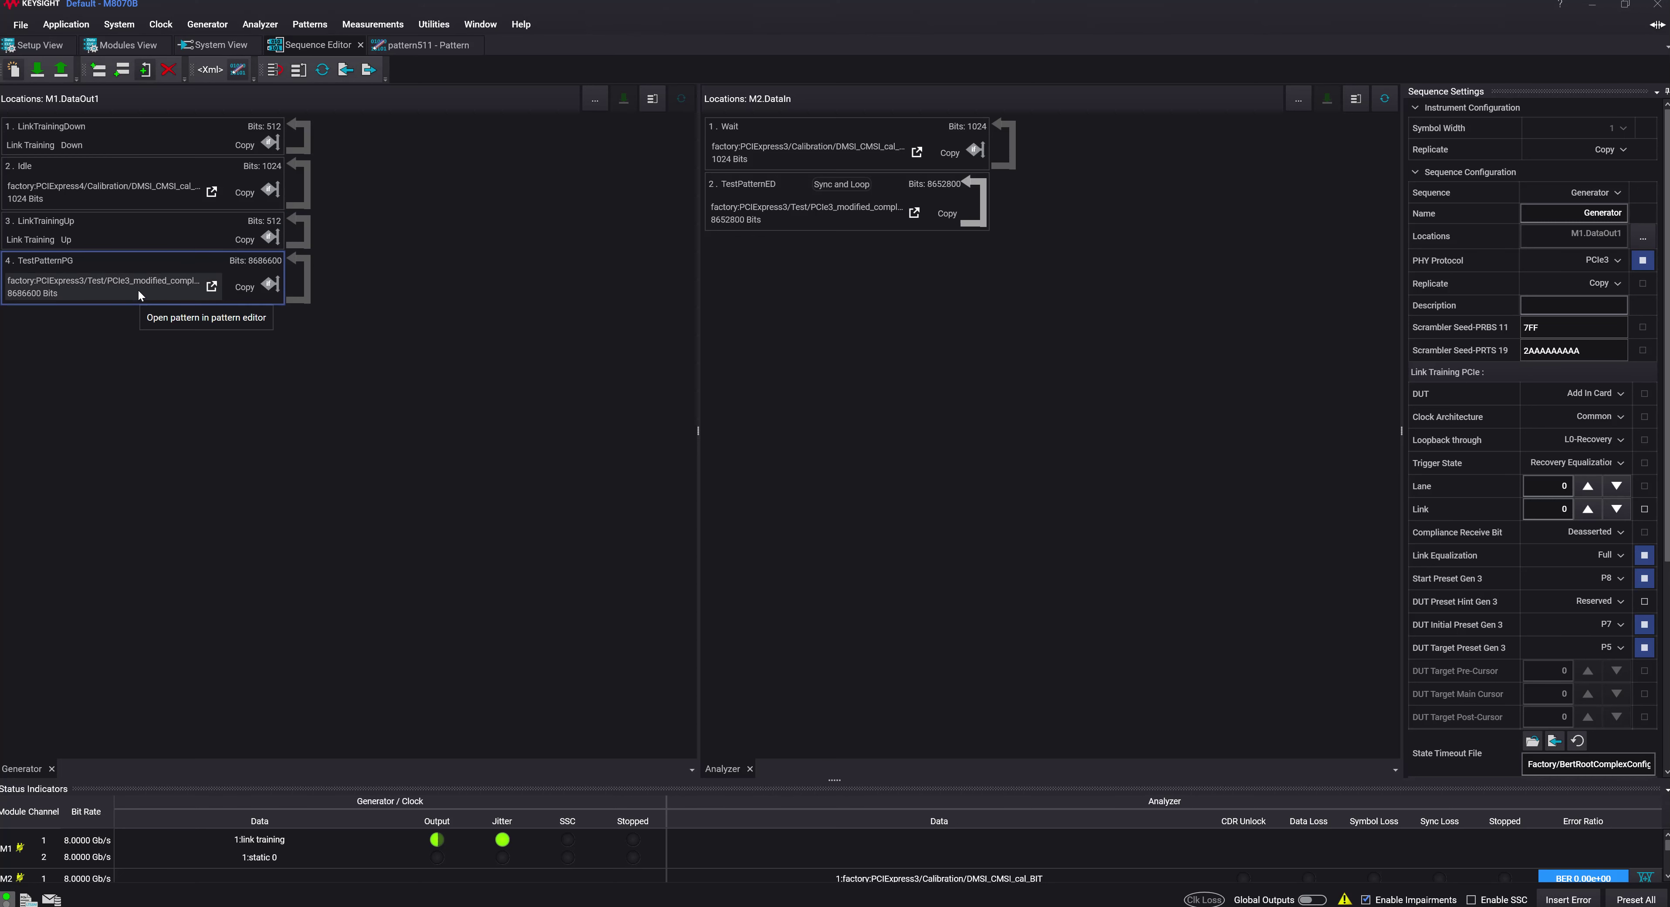
pyautogui.click(137, 289)
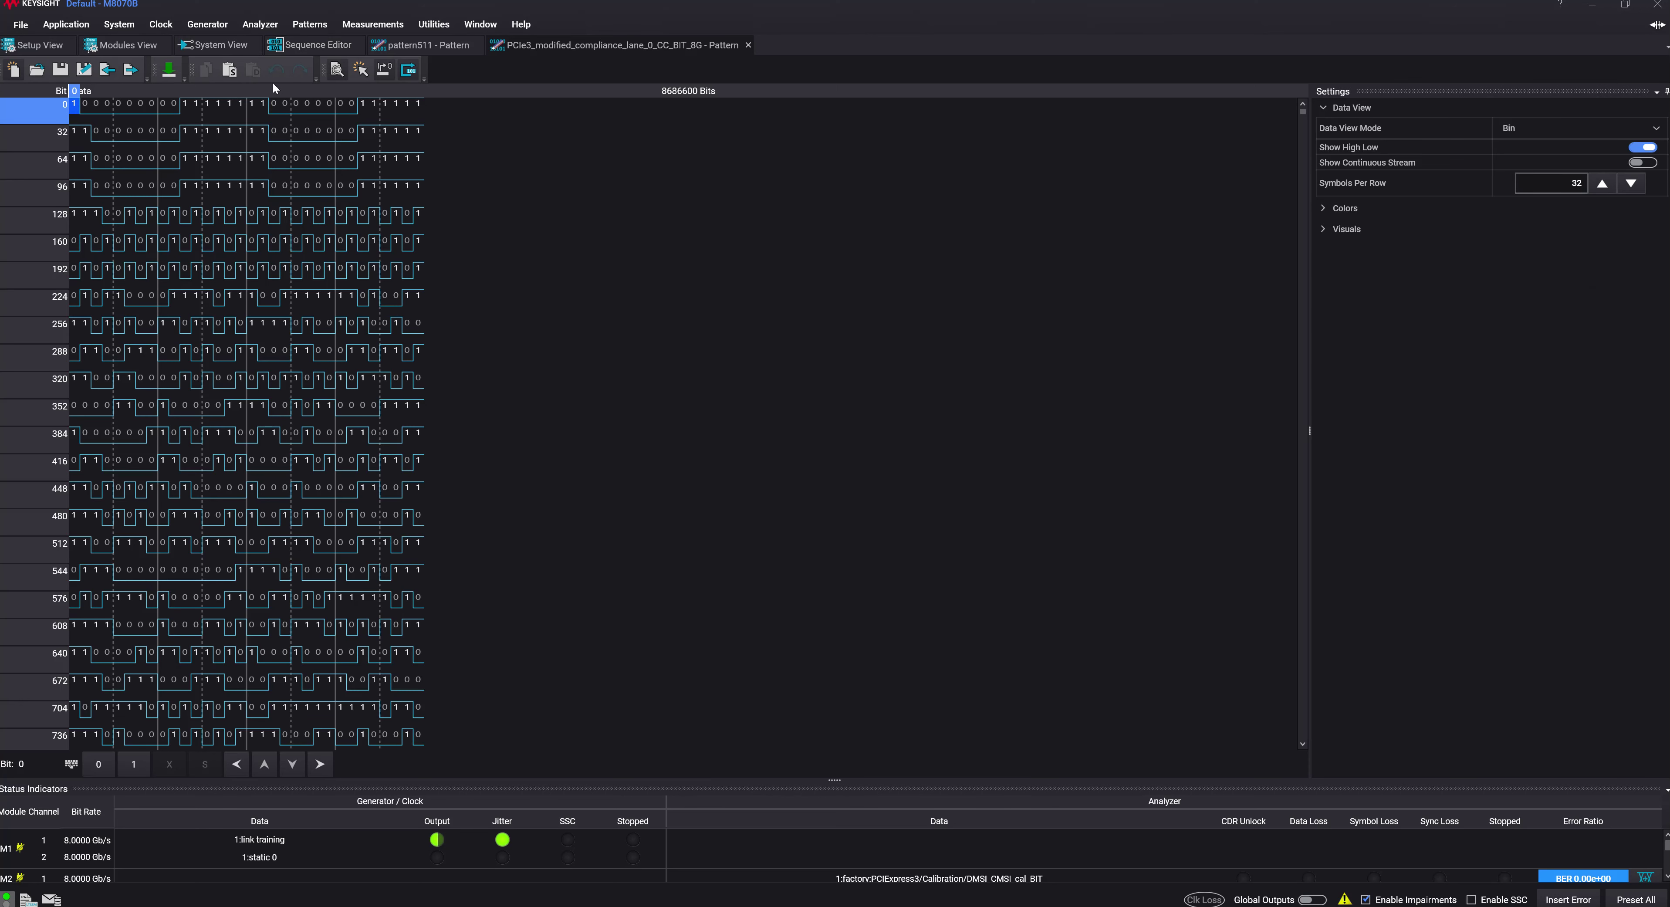
pyautogui.click(309, 45)
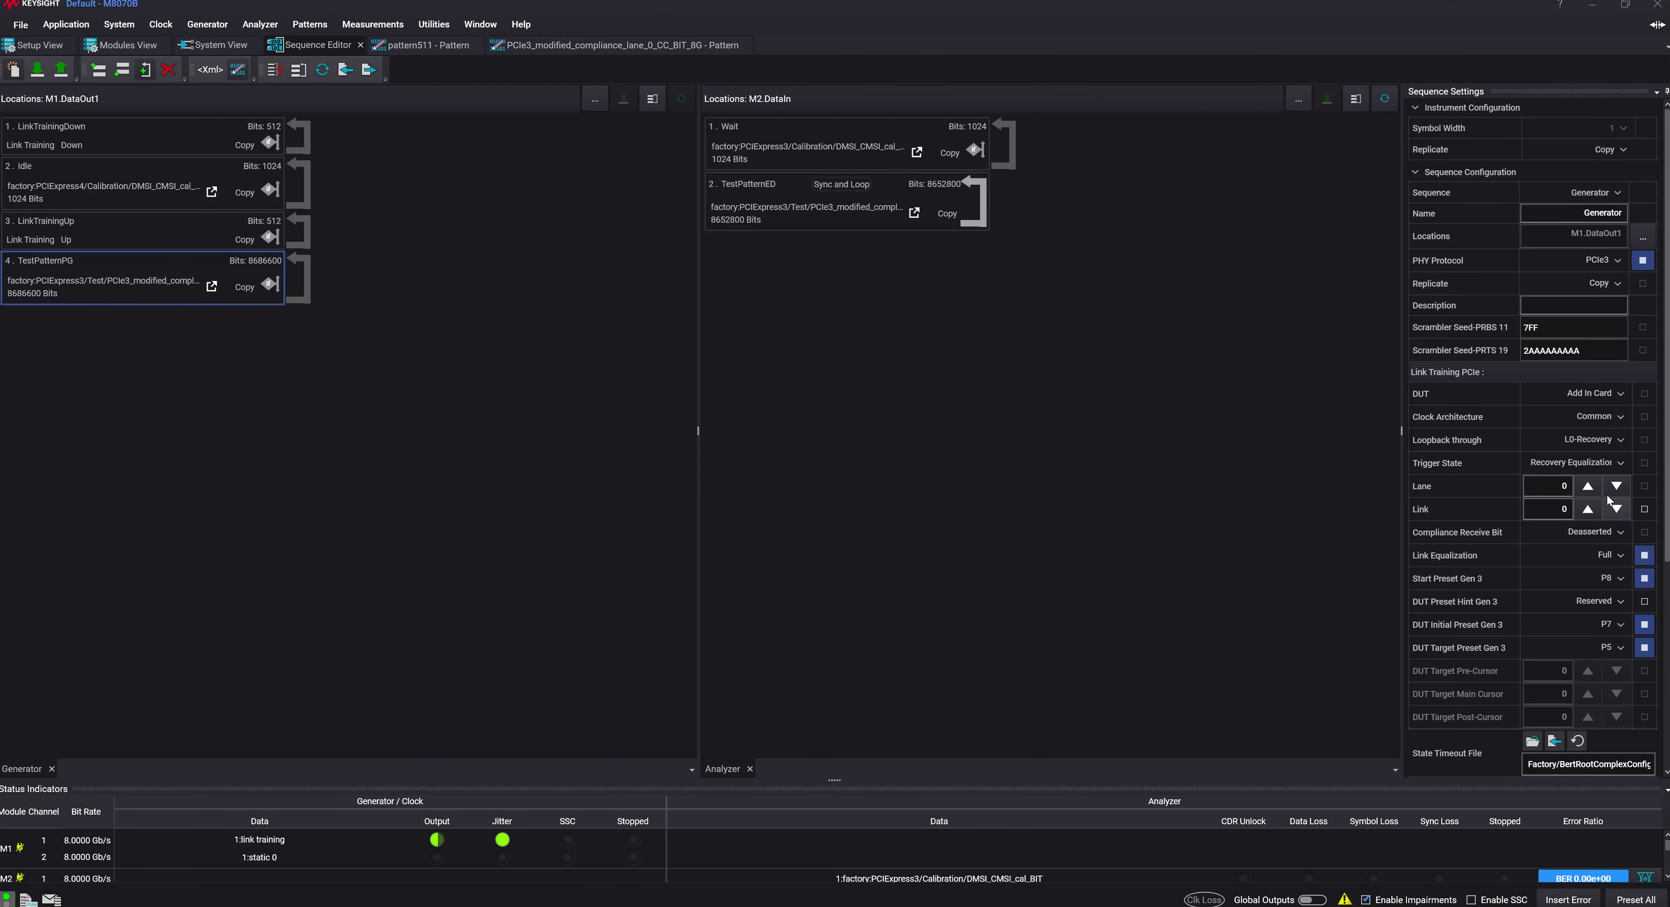
# Assign the shared pattern511 to generator block TestPatternPG and change the block length to the pattern length of 512 bits.
pyautogui.scroll(-5, 1606, 494)
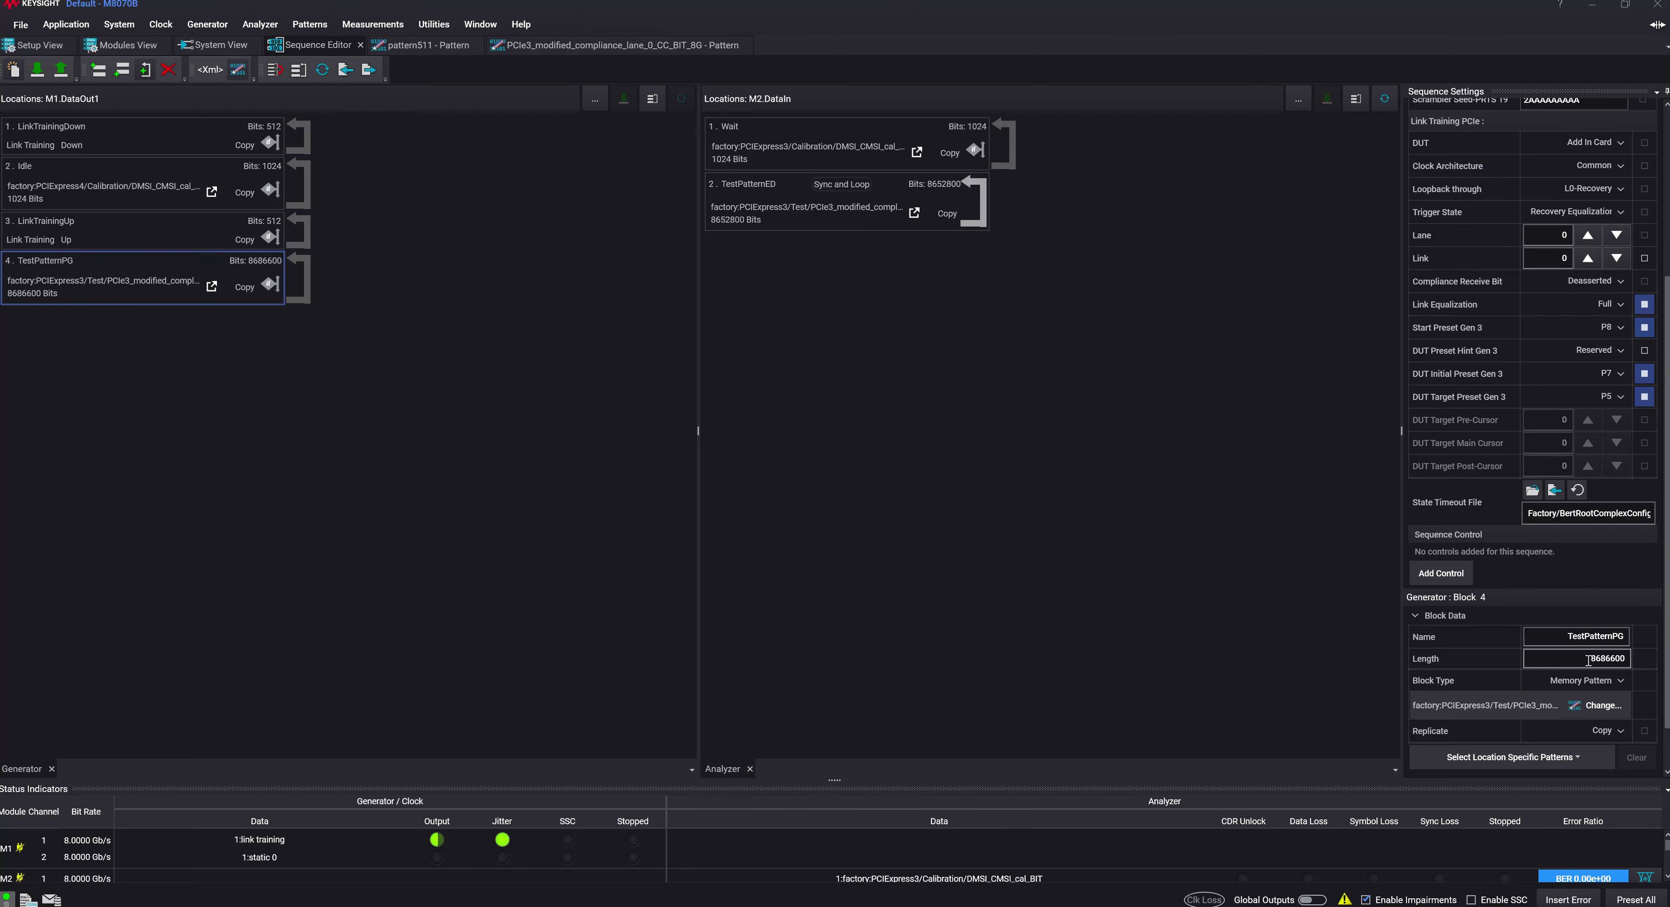
pyautogui.click(1588, 705)
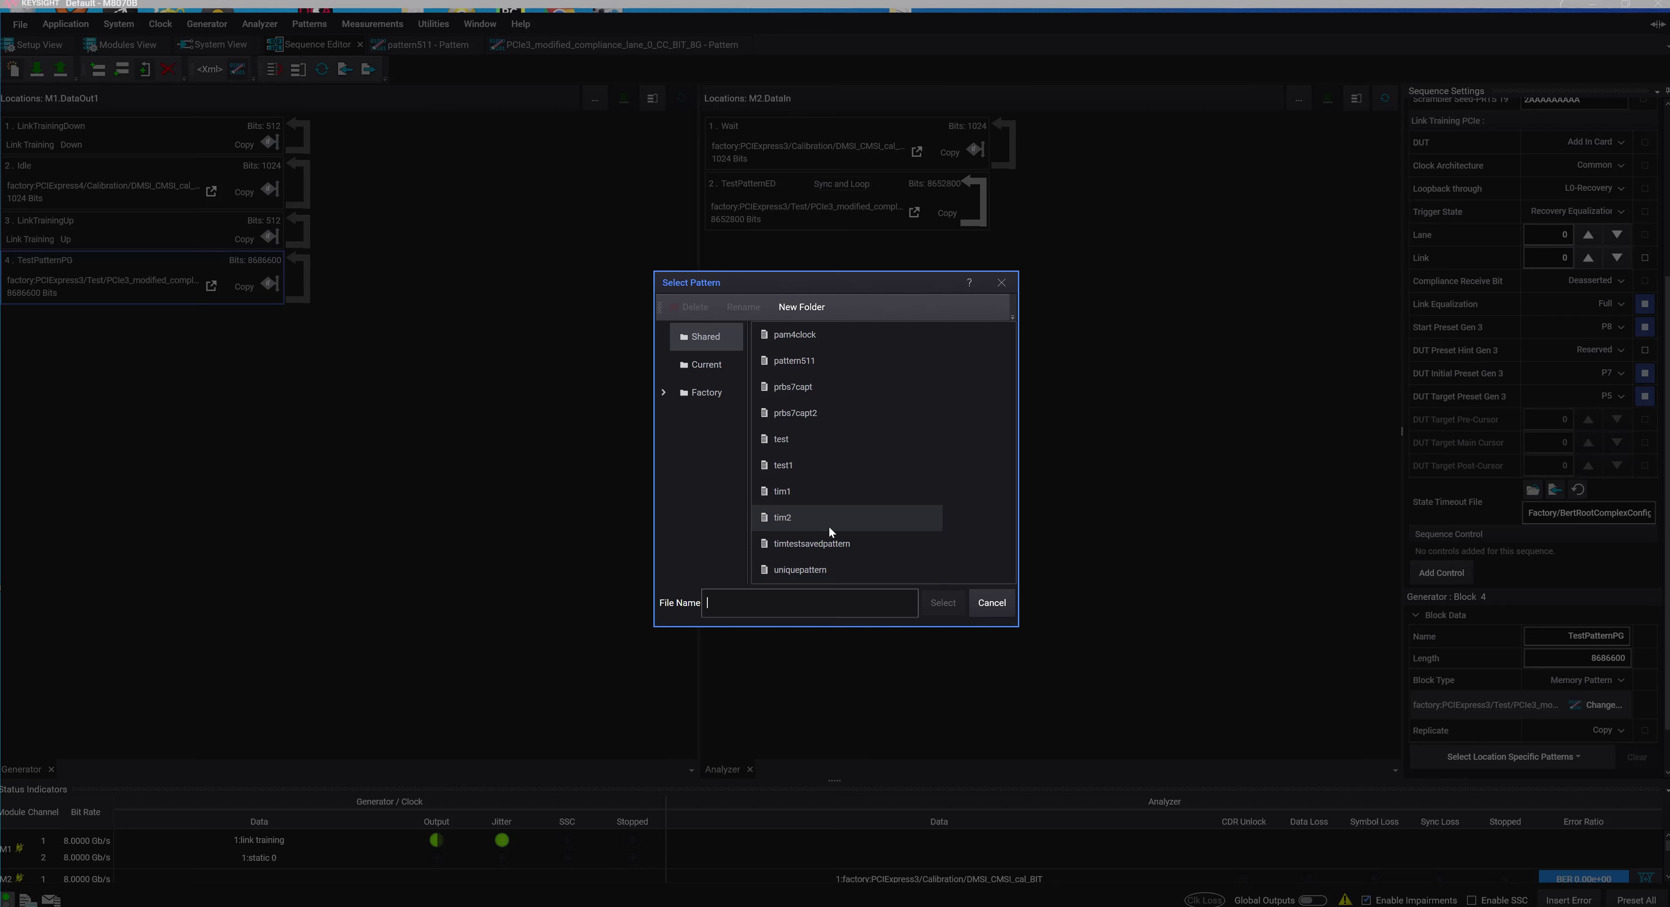
pyautogui.click(804, 359)
pyautogui.click(944, 603)
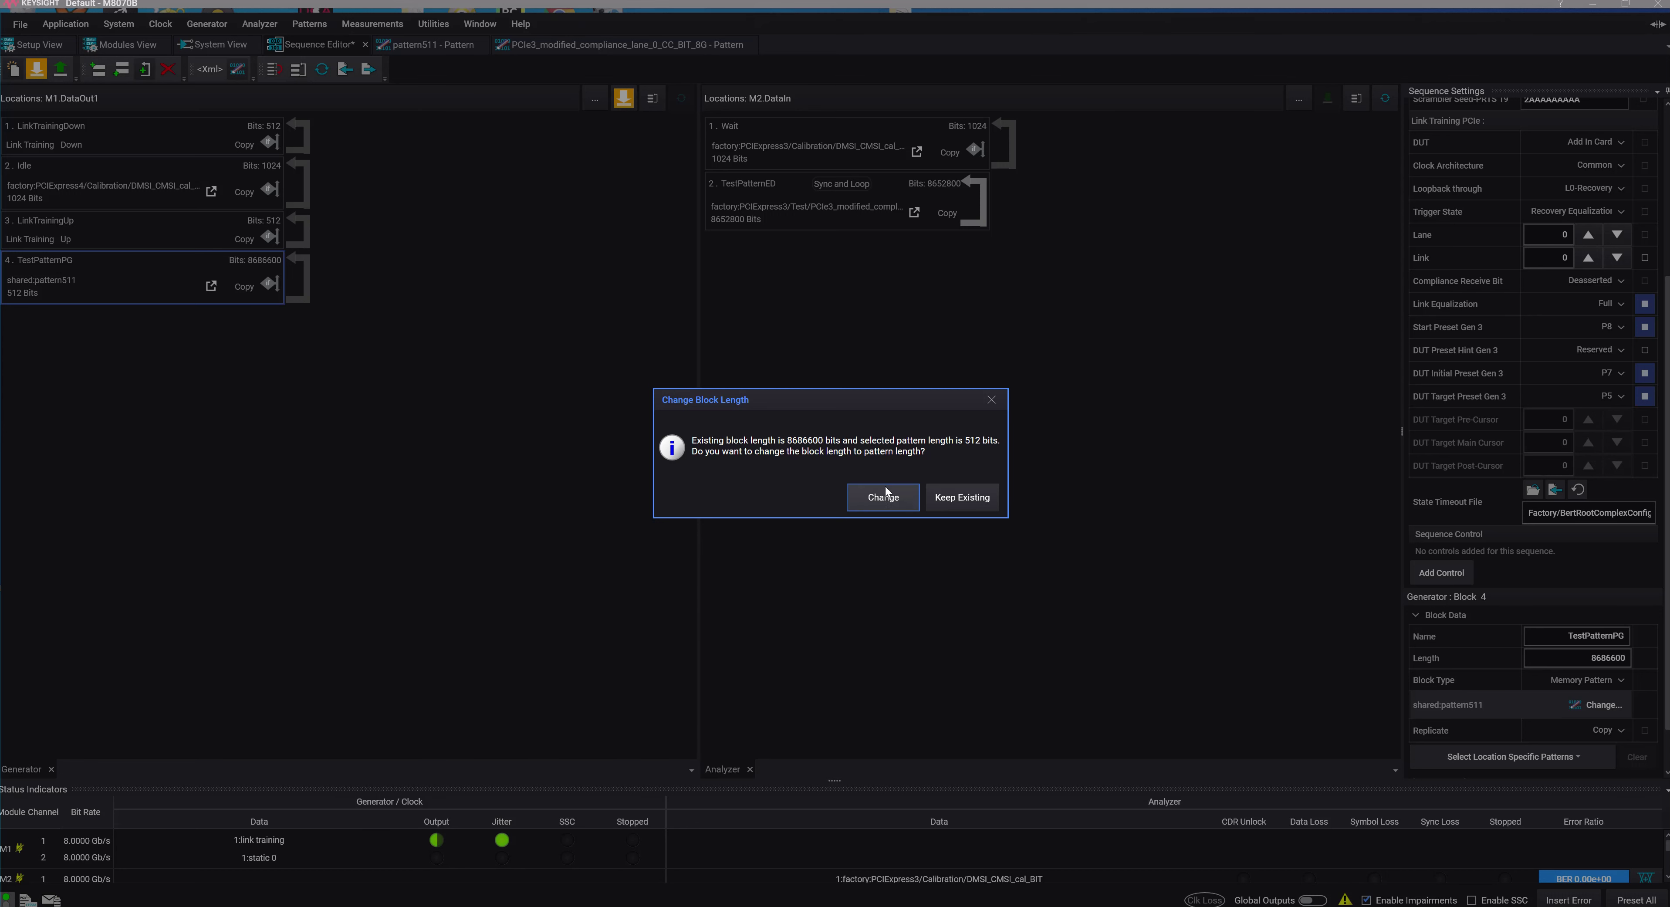
pyautogui.click(881, 498)
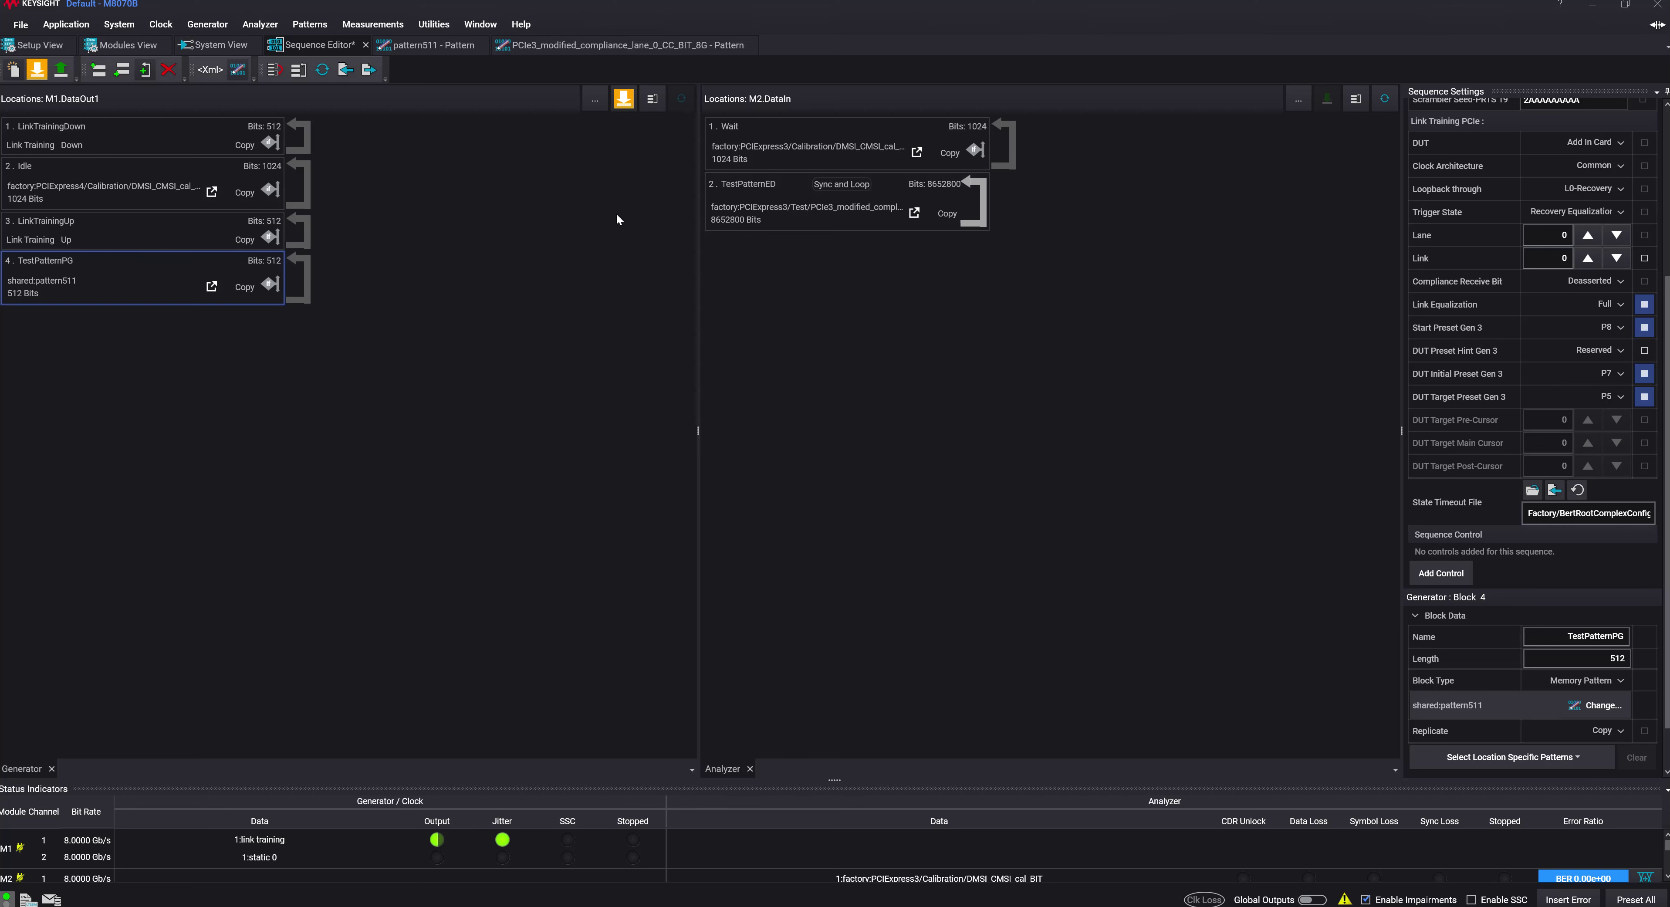
# Assign the shared pattern511 to analyzer block TestPatternED with the block length changed to 512 bits, and download the sequences.
pyautogui.click(852, 216)
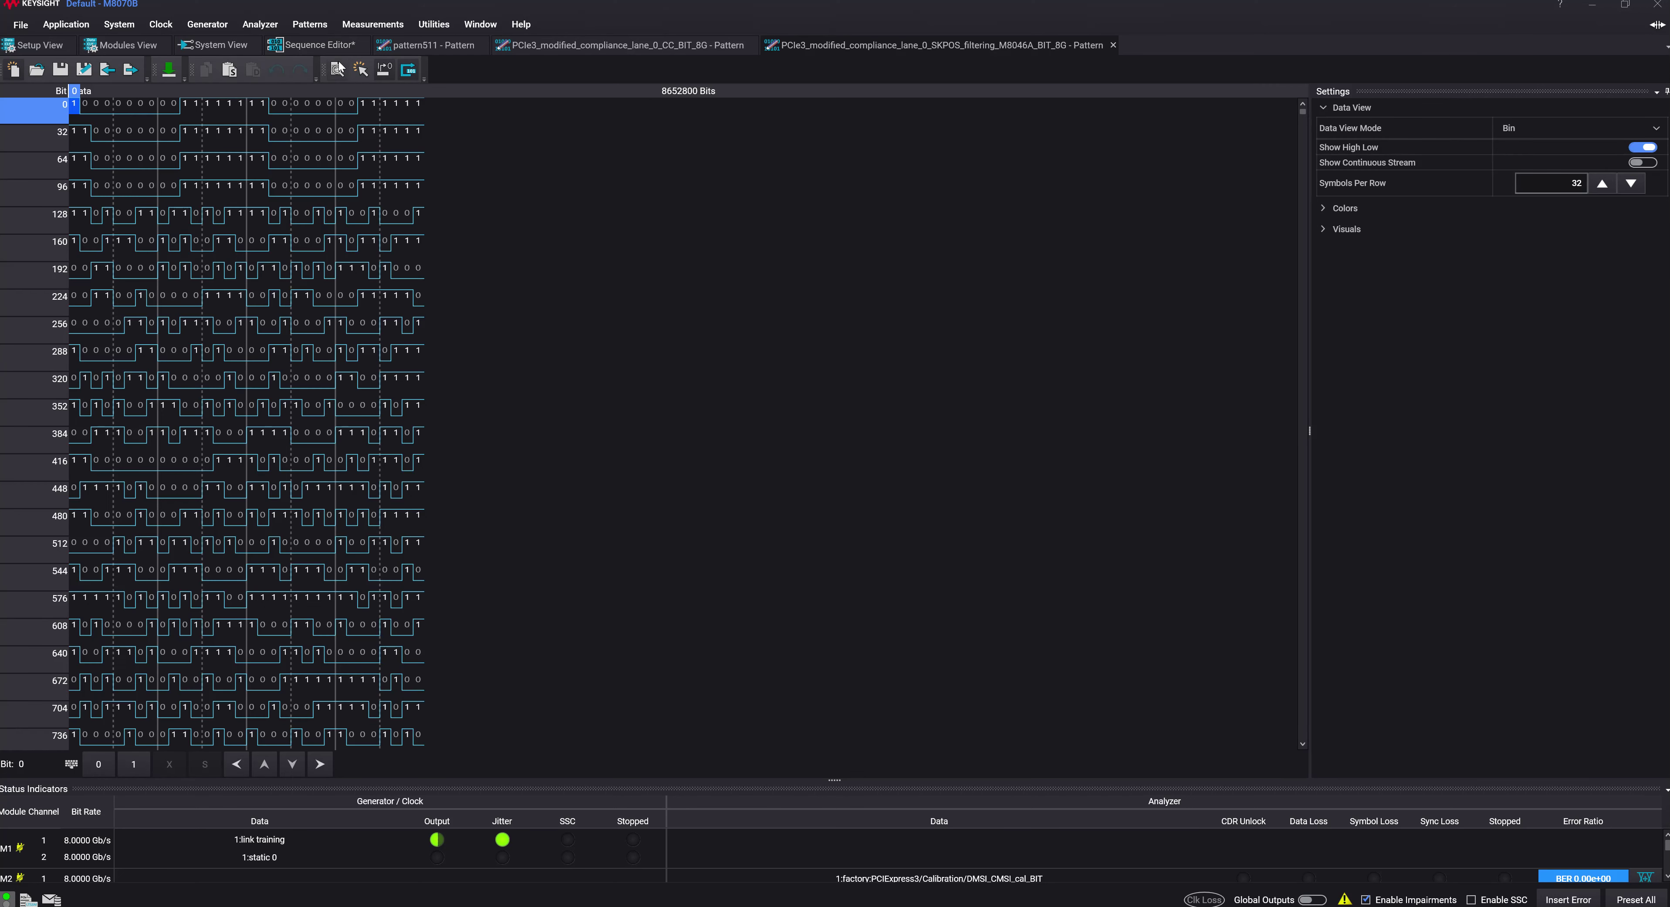
pyautogui.click(320, 46)
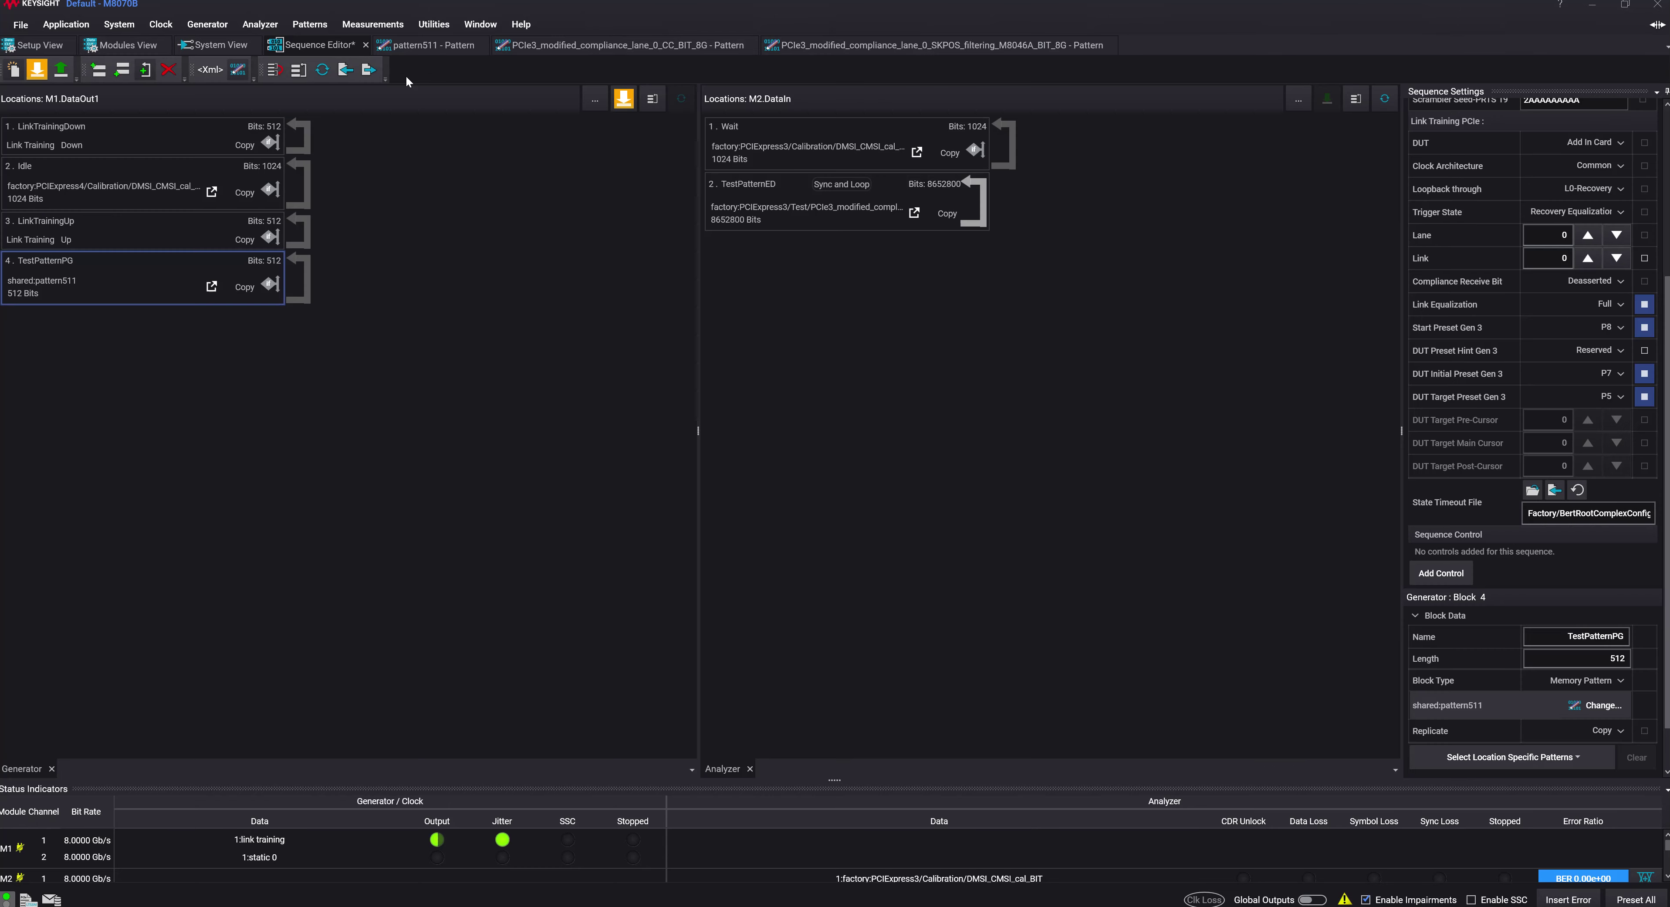
pyautogui.click(785, 188)
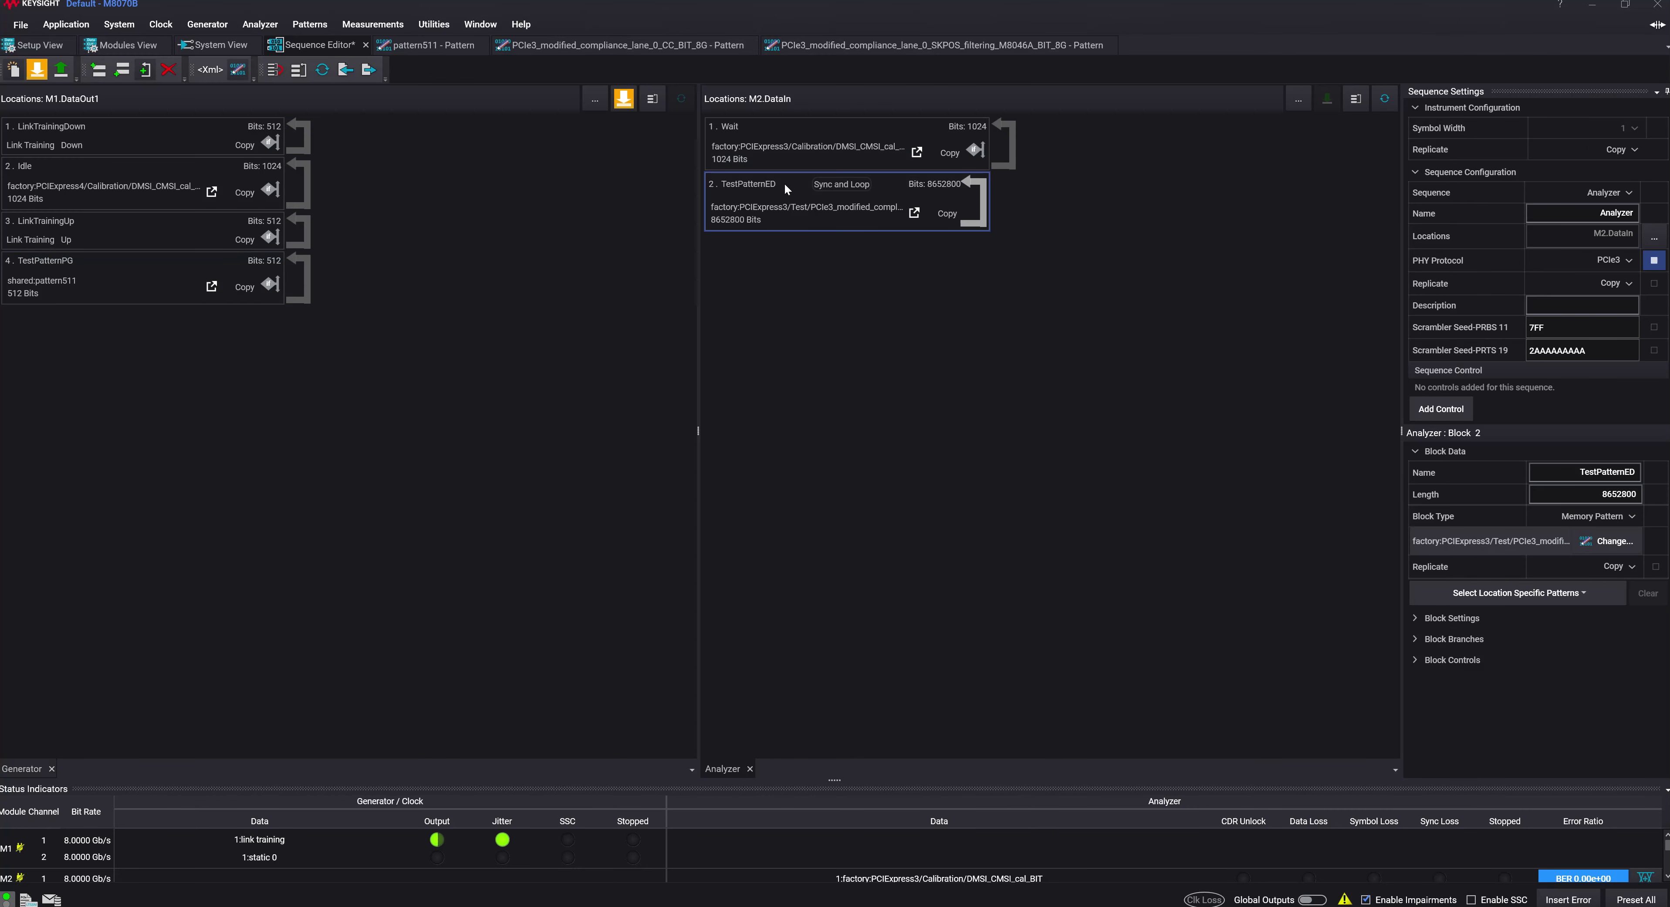
pyautogui.click(1606, 541)
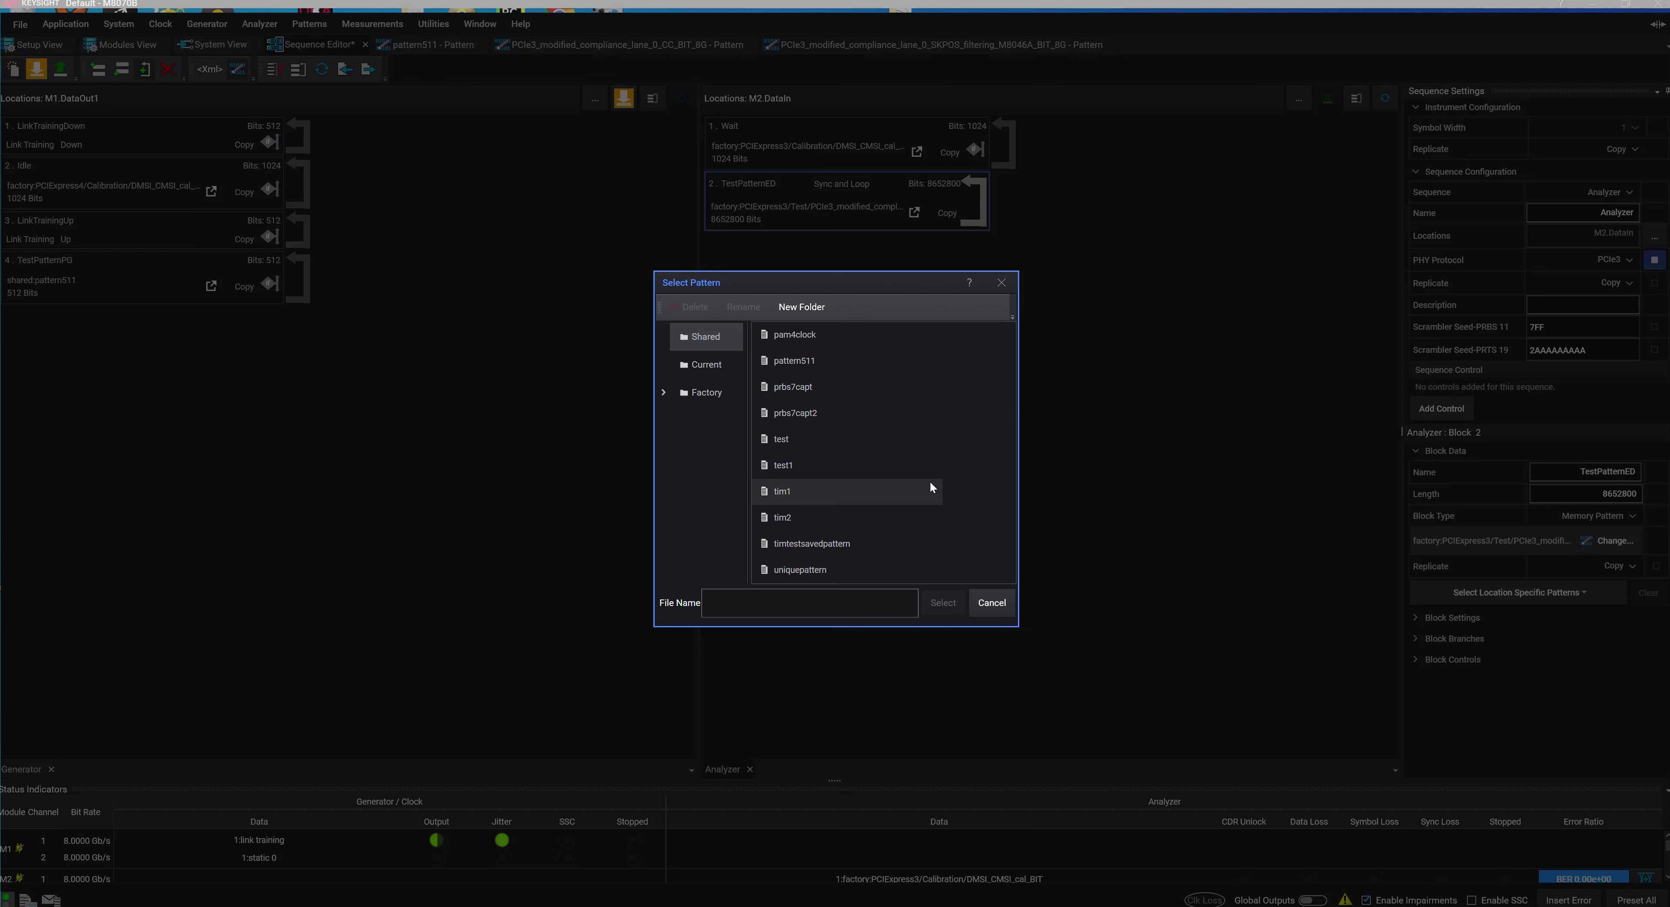
pyautogui.click(808, 351)
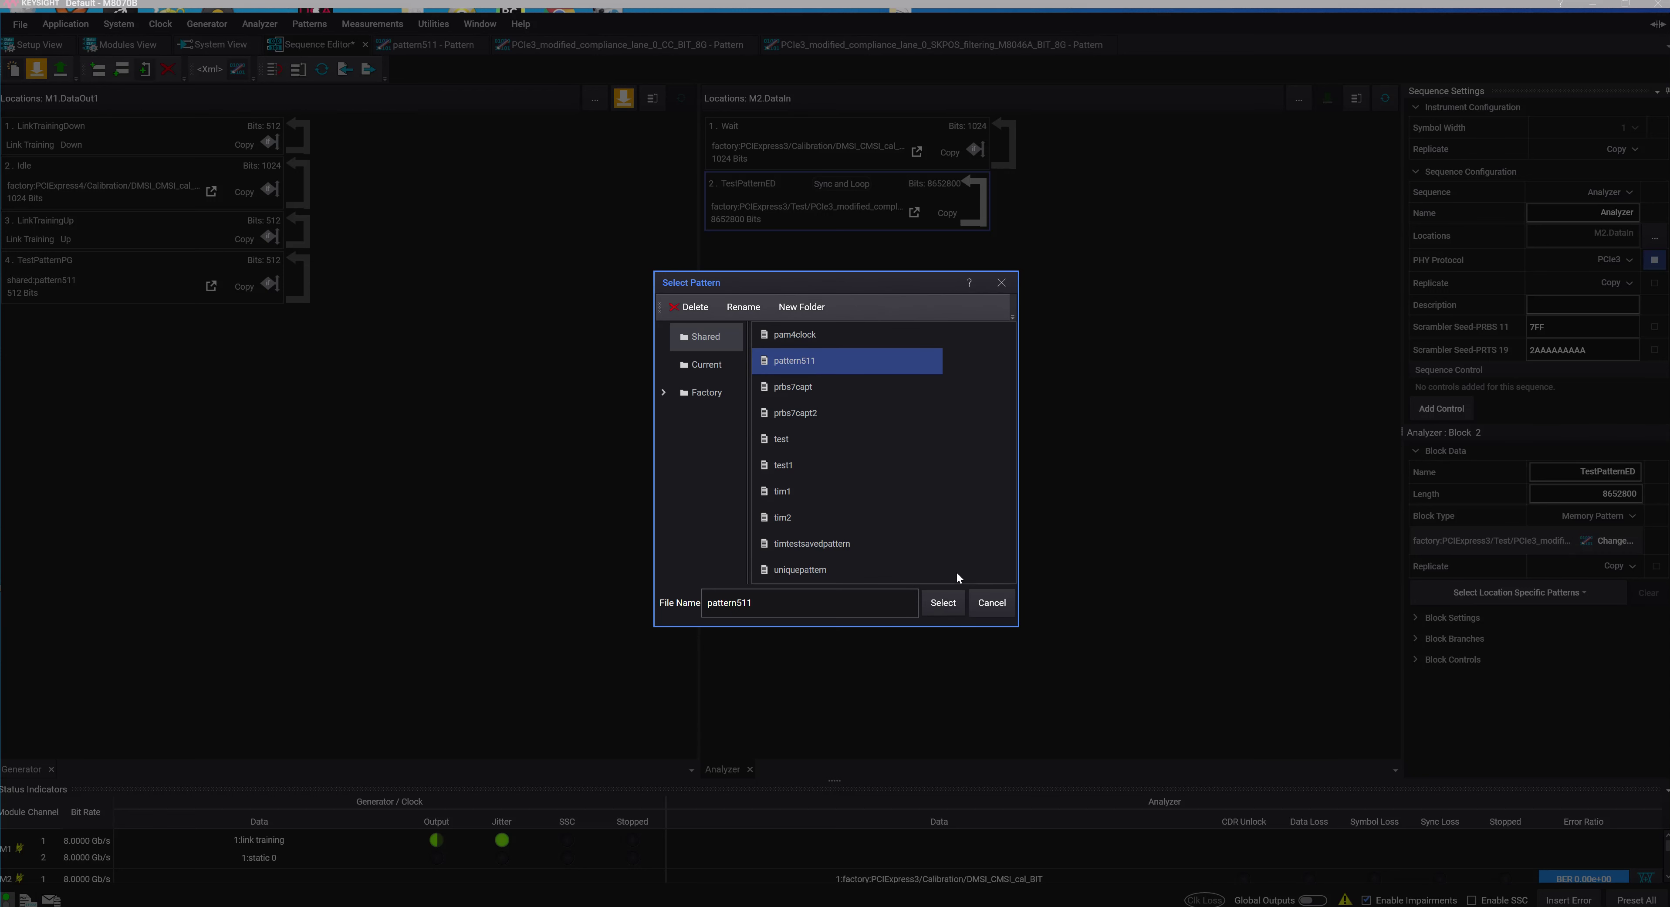
pyautogui.click(944, 602)
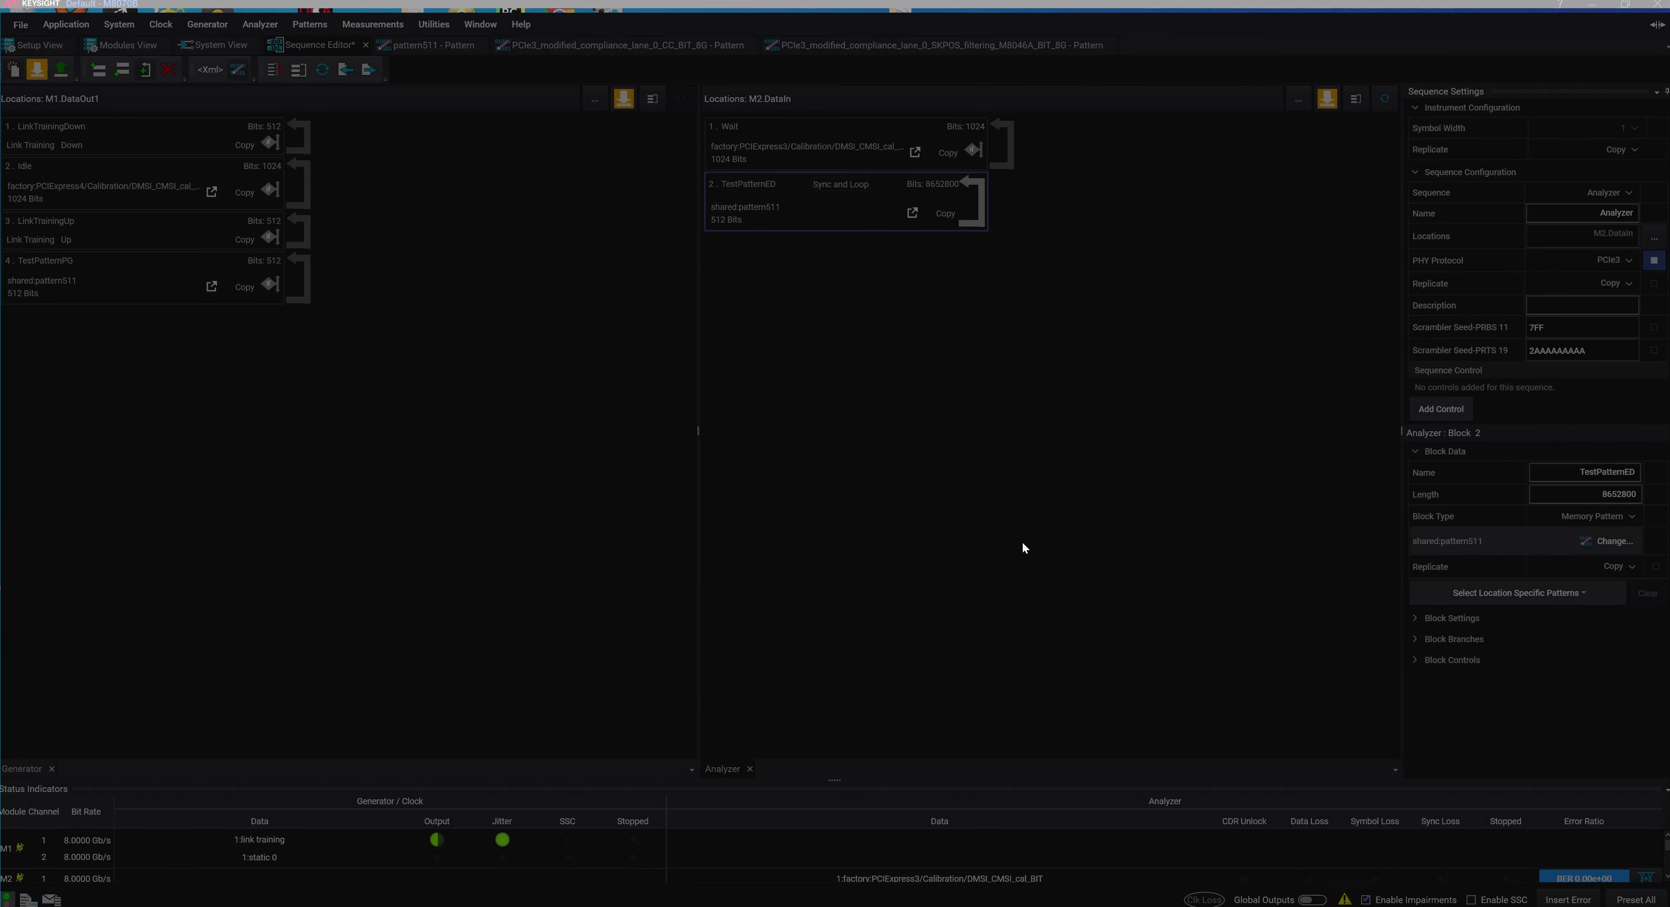
pyautogui.click(877, 506)
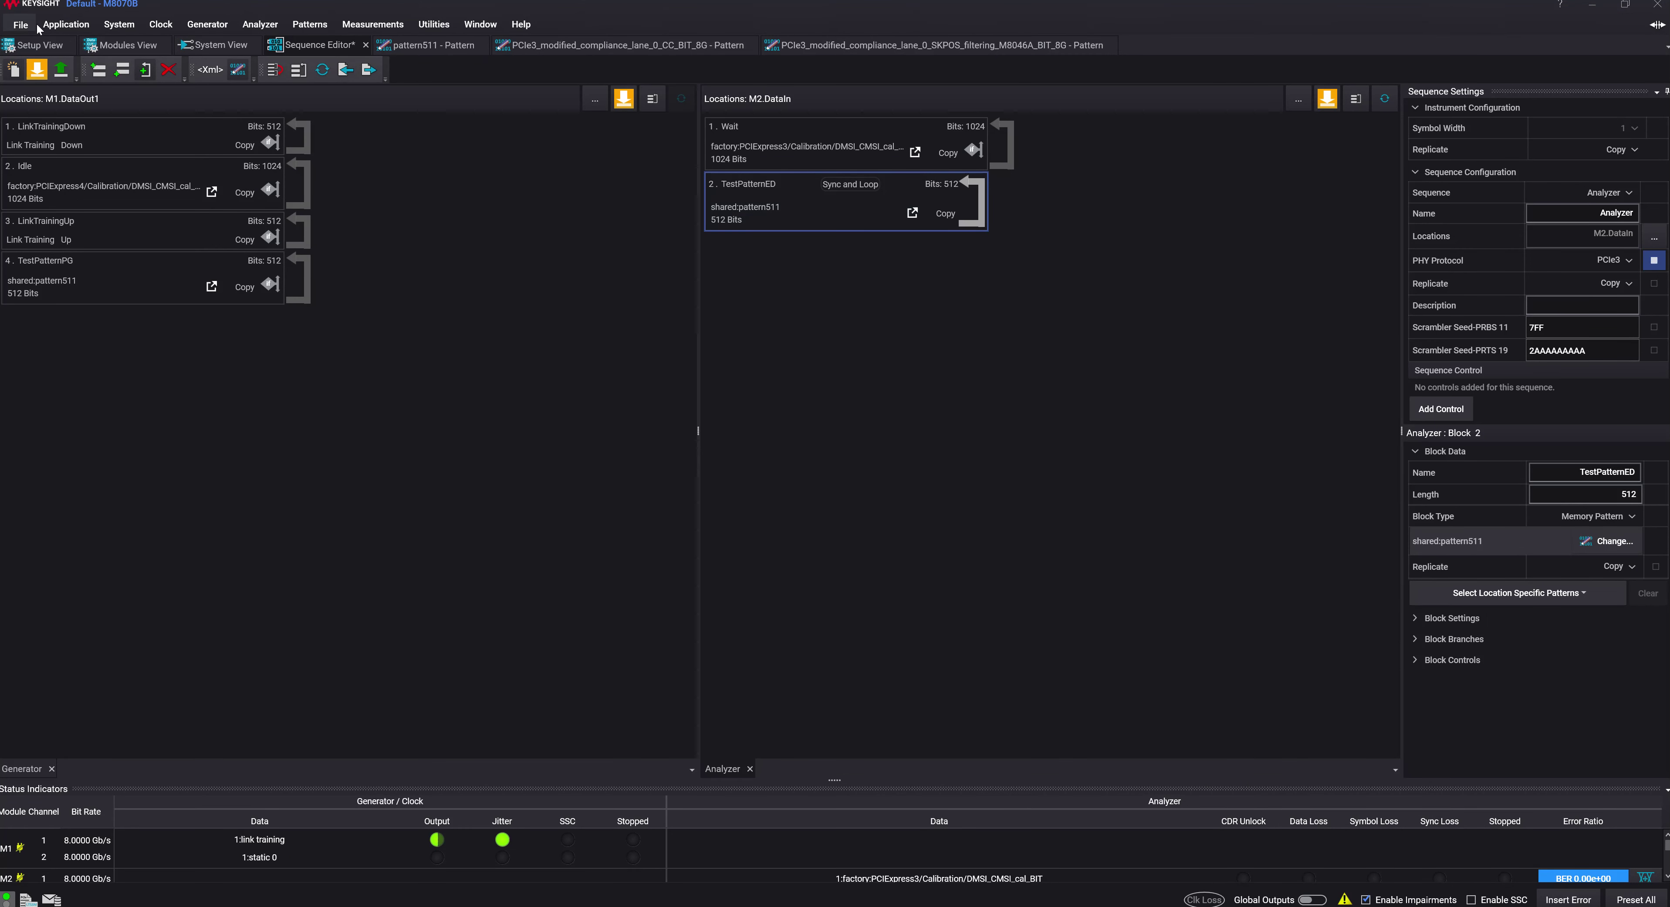
pyautogui.click(37, 69)
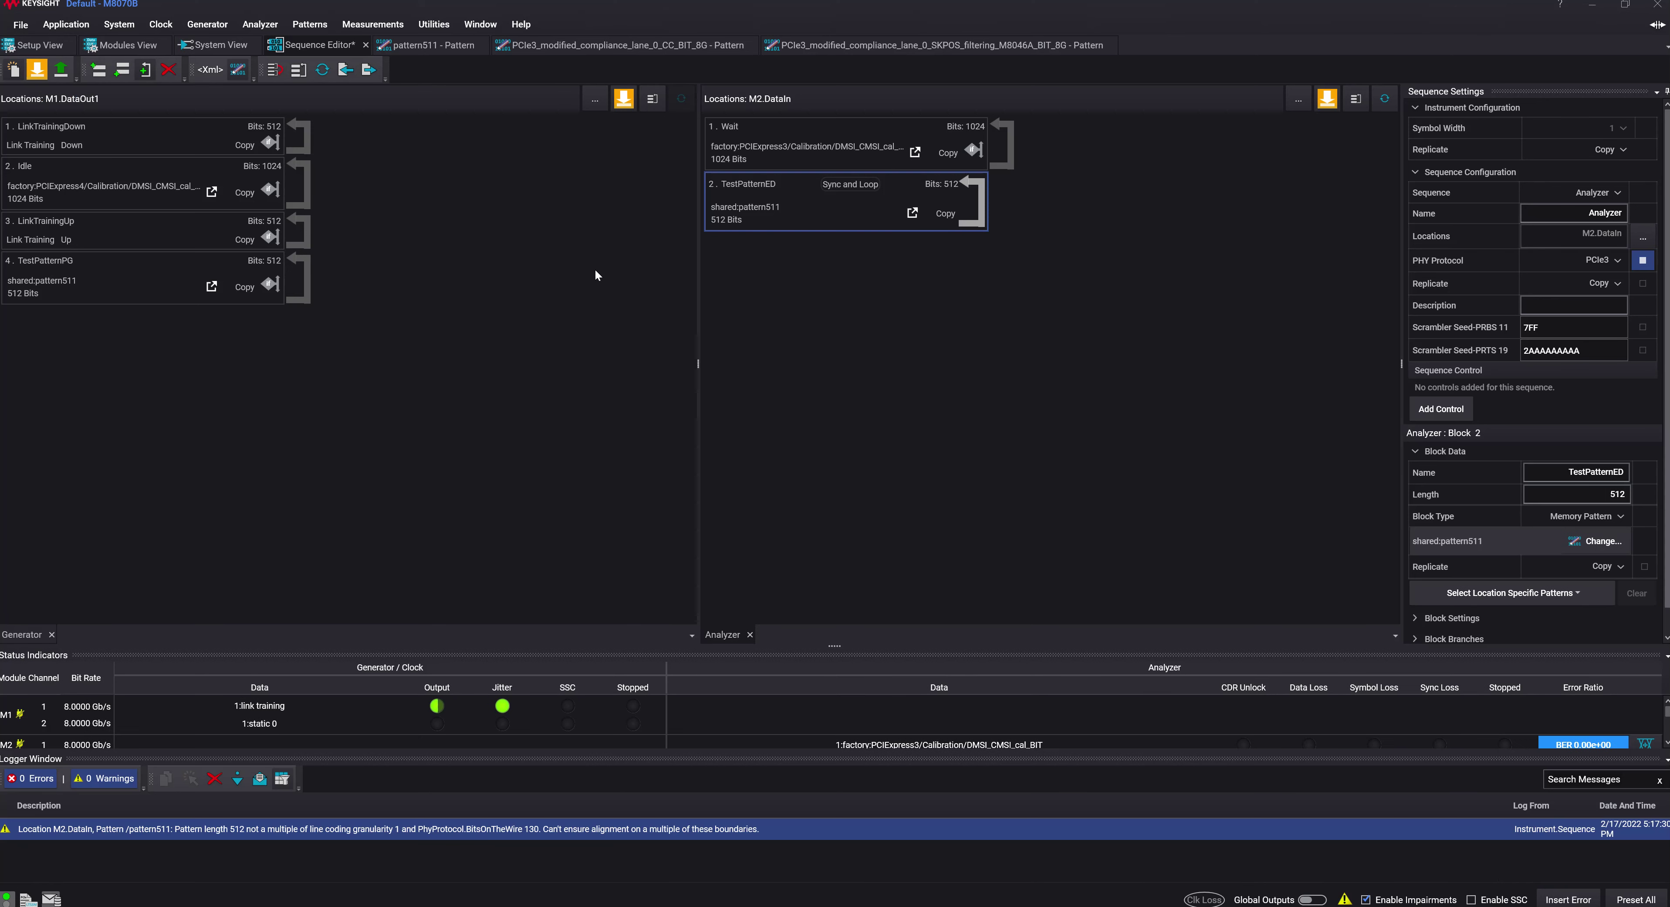